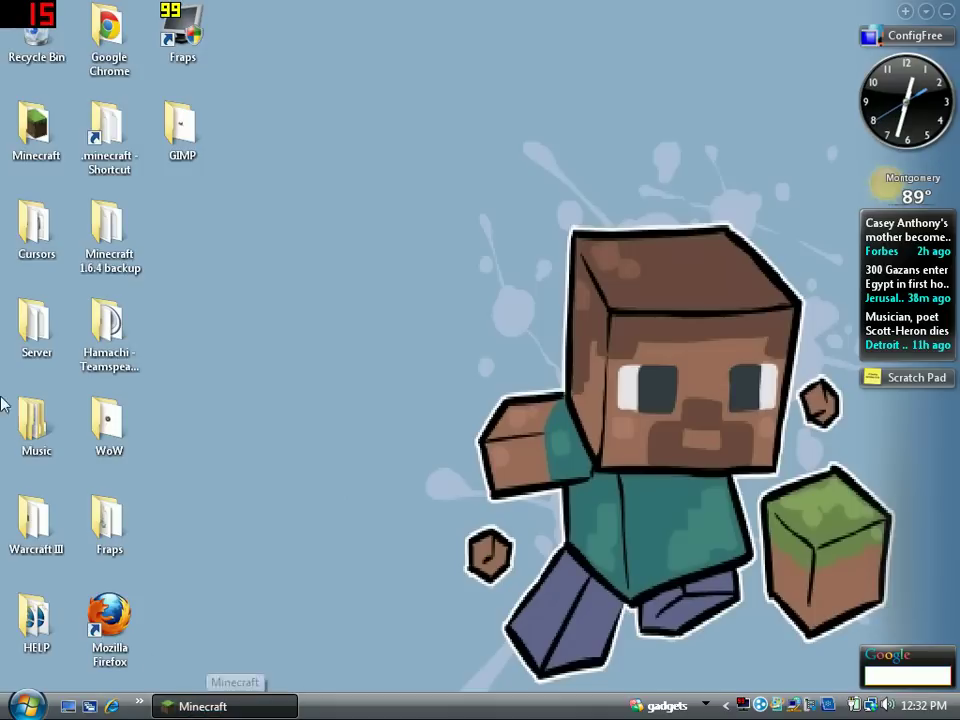
Launch Minecraft_Server from the Server folder, allowing the unverified program to run
{"action": "double_click", "coordinate": [35, 322]}
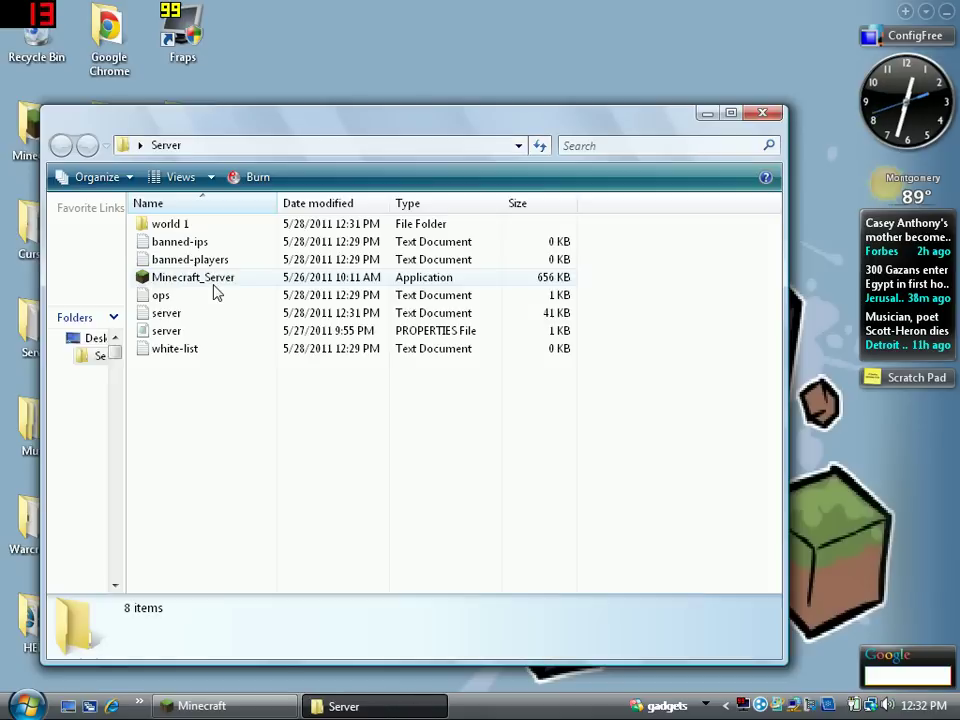
{"action": "double_click", "coordinate": [207, 278]}
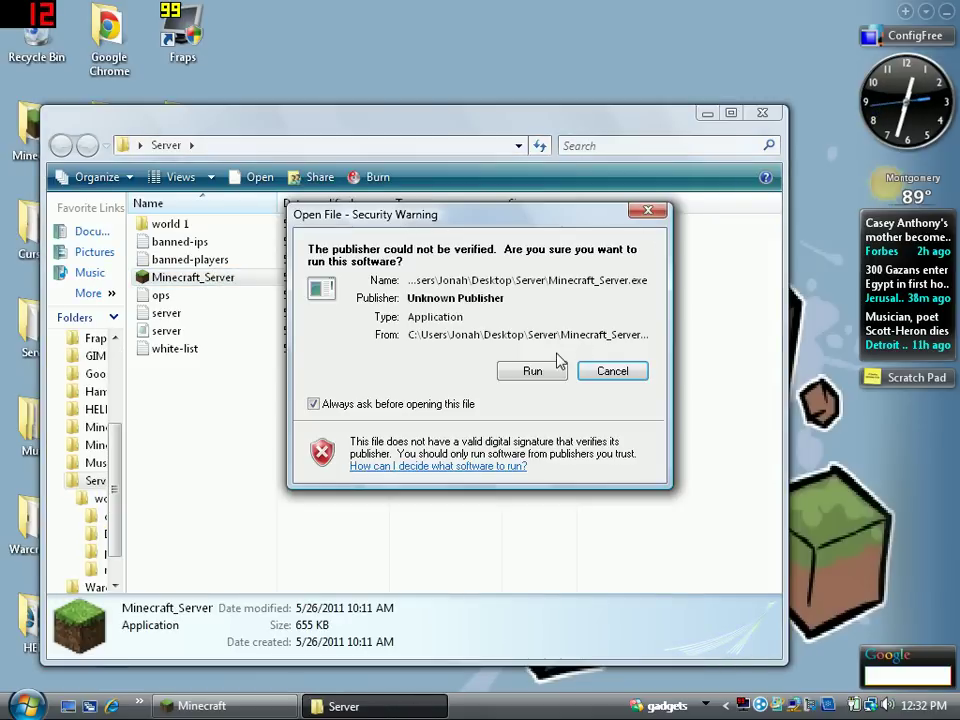
{"action": "left_click", "coordinate": [540, 371]}
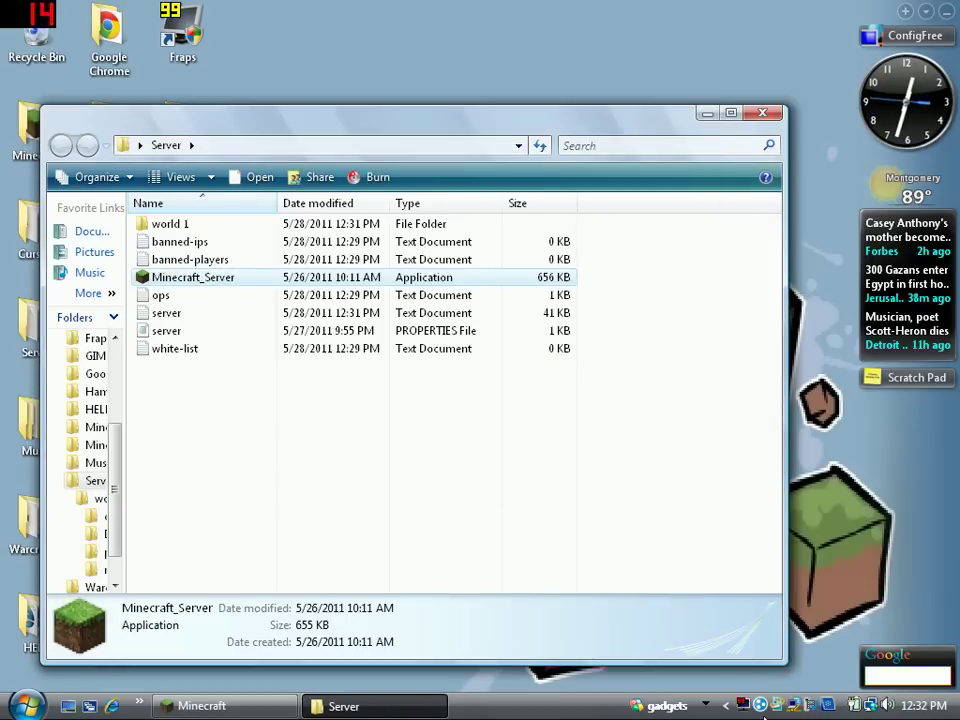
Minimize Hamachi, close the Server folder, and bring the server console back up
{"action": "left_click", "coordinate": [761, 706]}
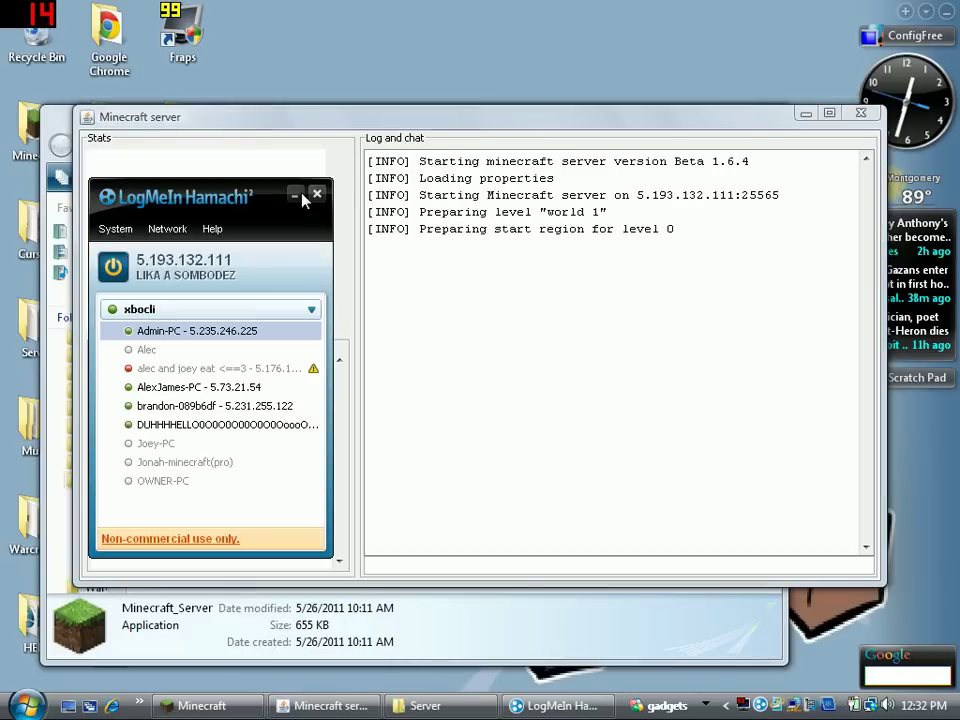
{"action": "left_click", "coordinate": [296, 196]}
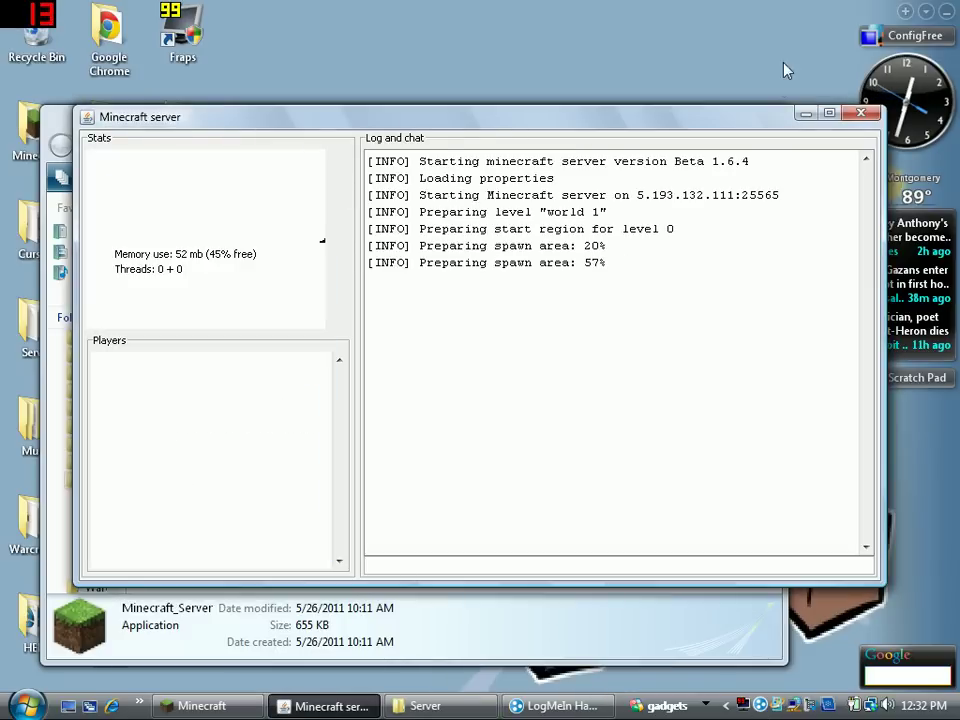
{"action": "left_click", "coordinate": [806, 114]}
{"action": "left_click", "coordinate": [776, 120]}
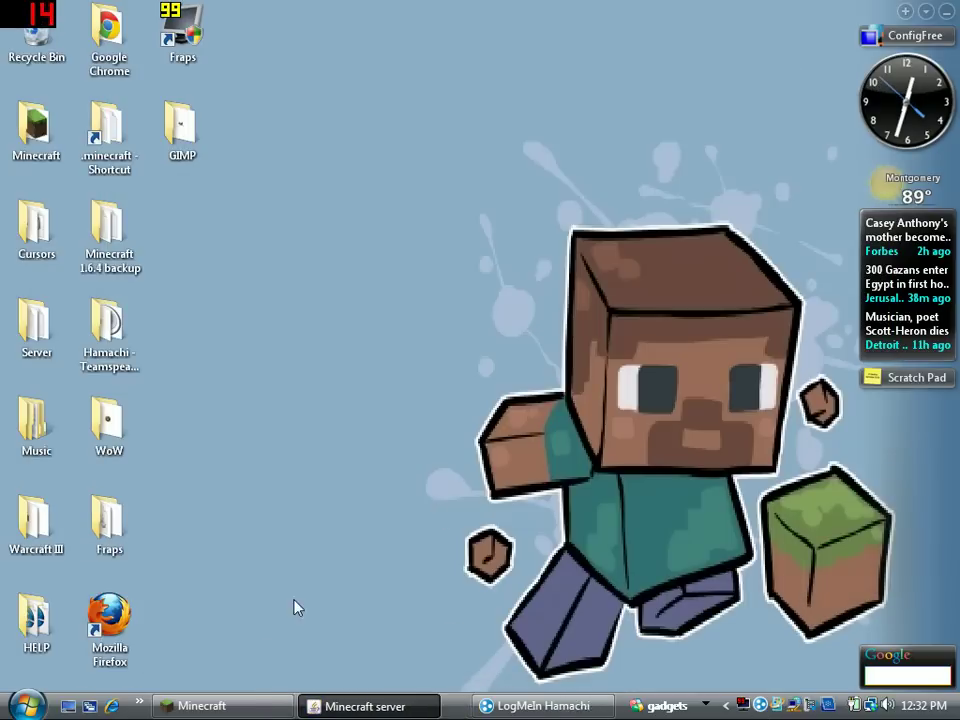
{"action": "left_click", "coordinate": [387, 712]}
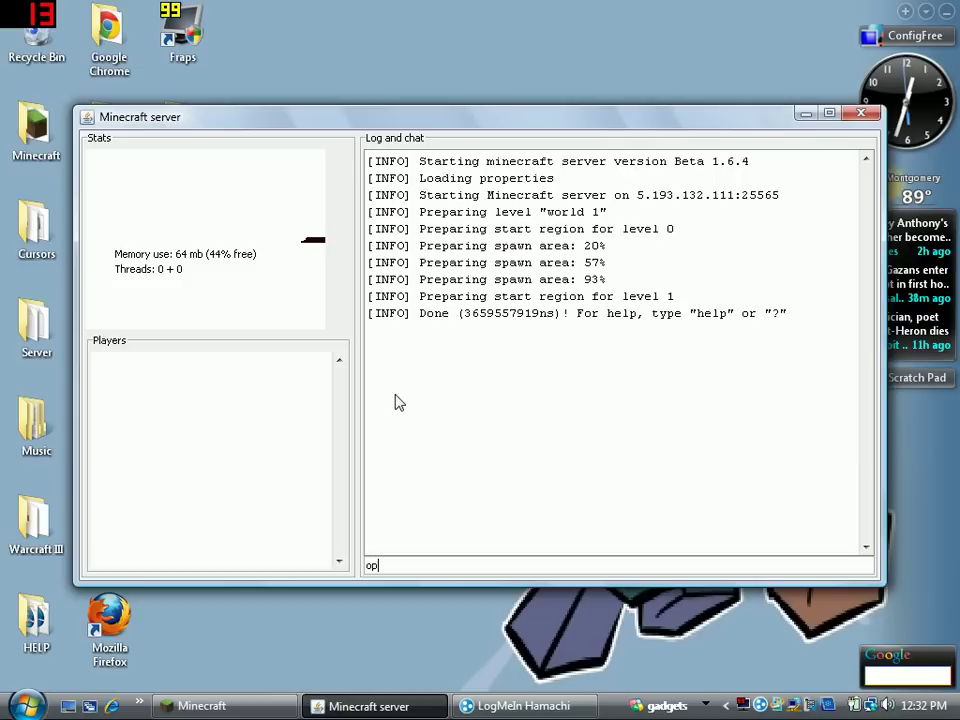
Enter the player's username after 'op' in the server console command field
{"action": "type", "text": " M"}
{"action": "type", "text": "in"}
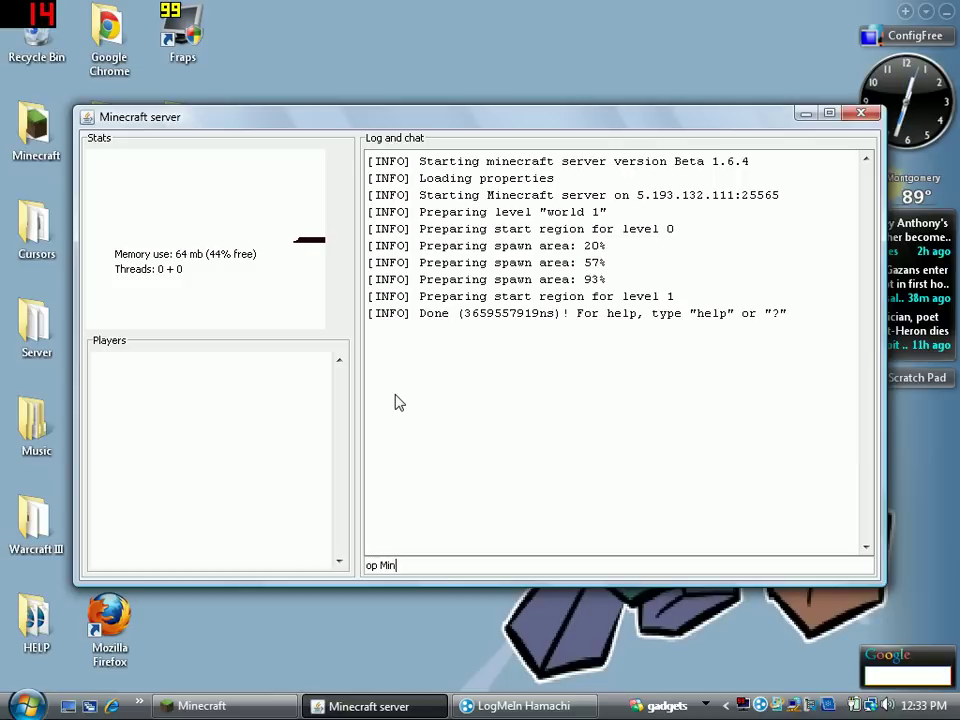
{"action": "type", "text": "ecraftpro"}
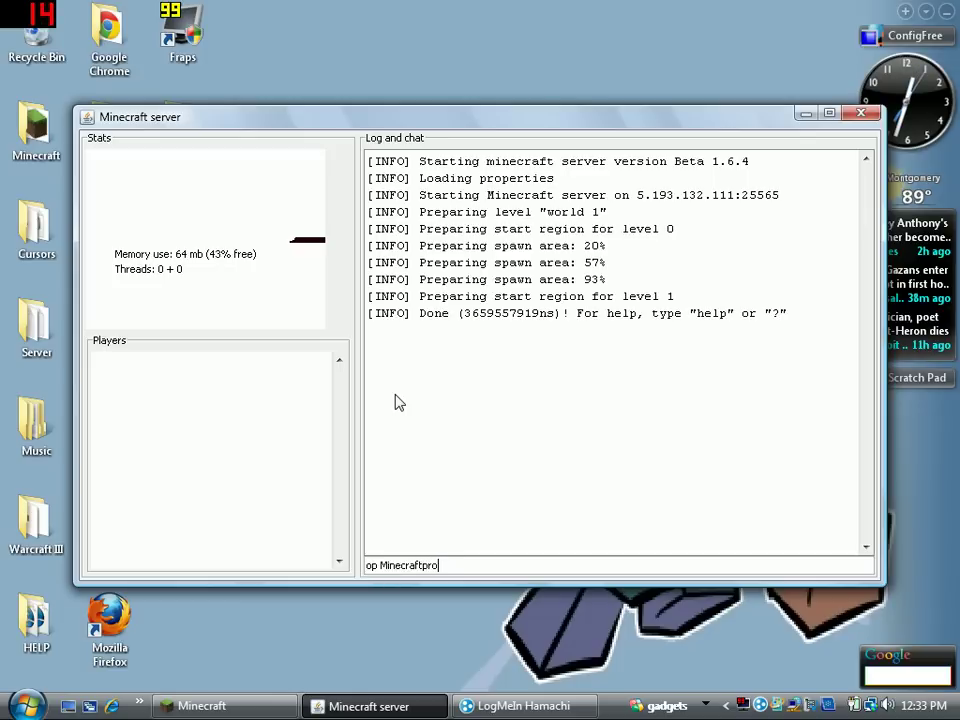
{"action": "type", "text": "pig"}
Hide the server console and force-close the unresponsive Minecraft game
{"action": "left_click", "coordinate": [806, 114]}
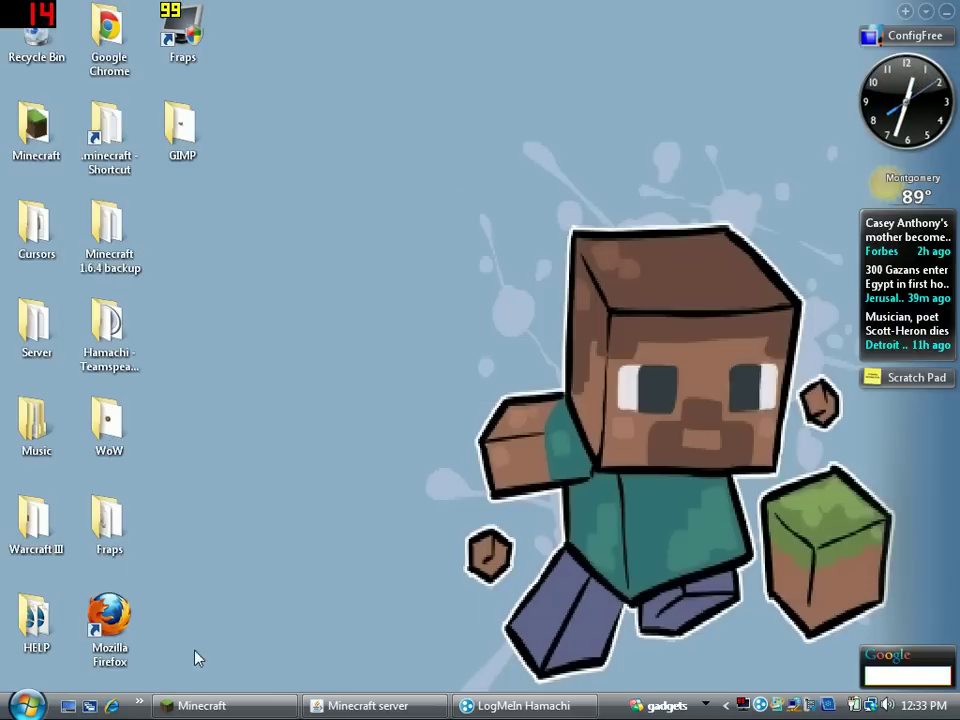
{"action": "left_click", "coordinate": [205, 706]}
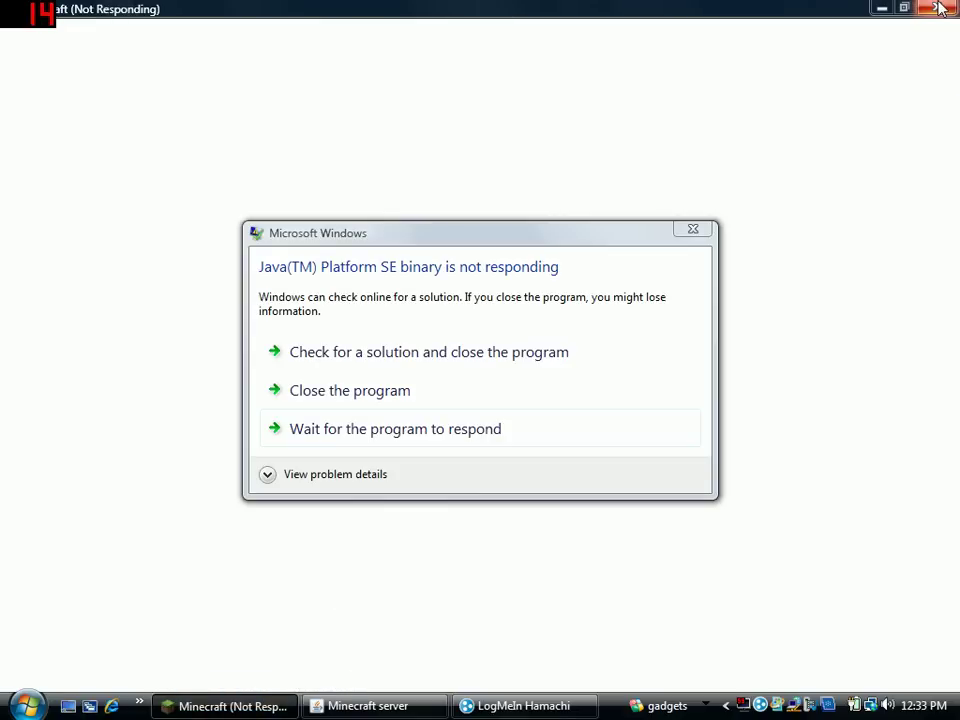
{"action": "left_click", "coordinate": [349, 391]}
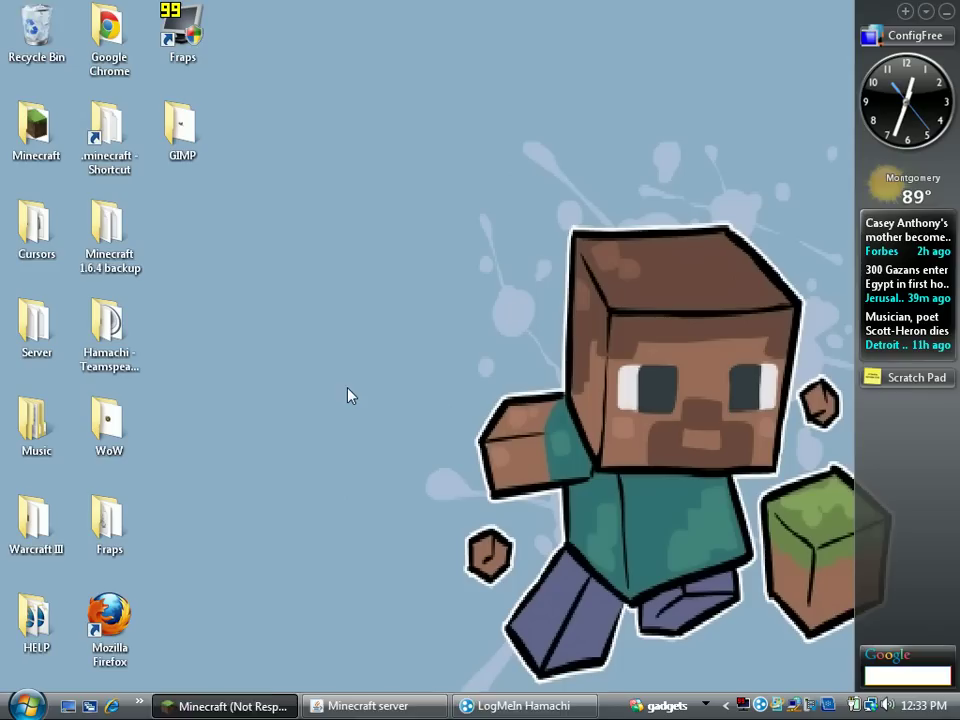
Relaunch Minecraft from the Minecraft folder, maximize the launcher, and log in
{"action": "double_click", "coordinate": [34, 128]}
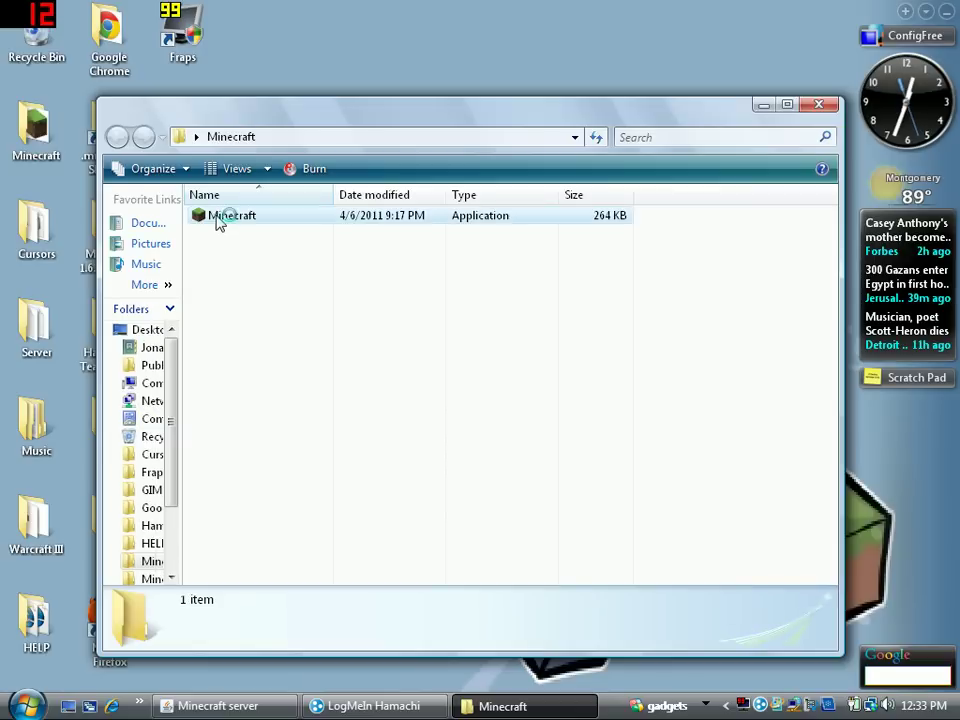
{"action": "left_click", "coordinate": [222, 216]}
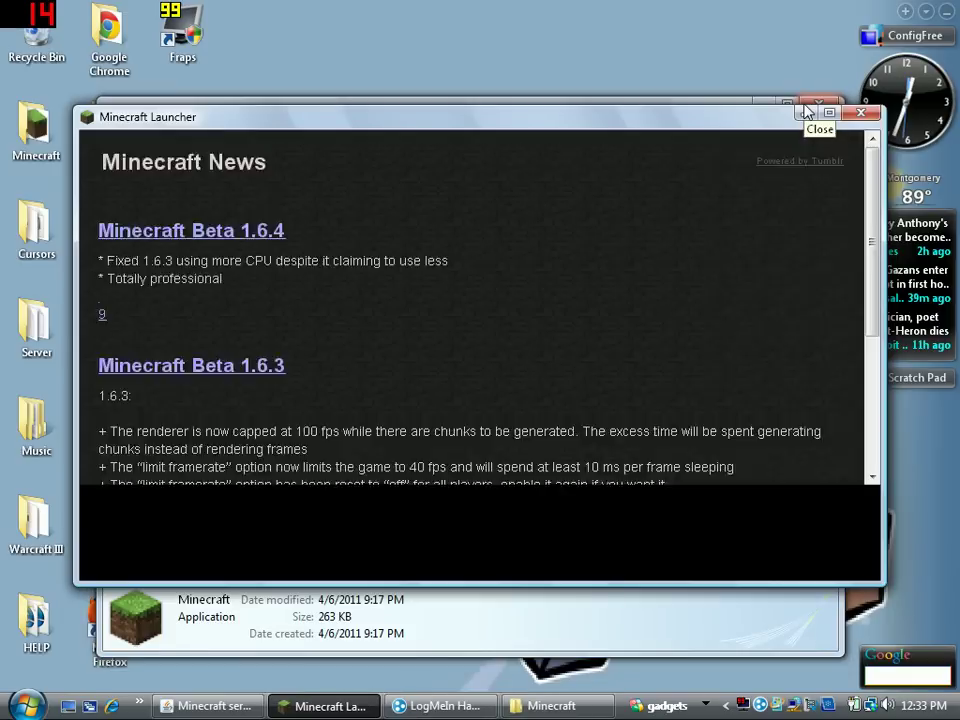
{"action": "left_click", "coordinate": [821, 102]}
{"action": "left_click", "coordinate": [828, 111]}
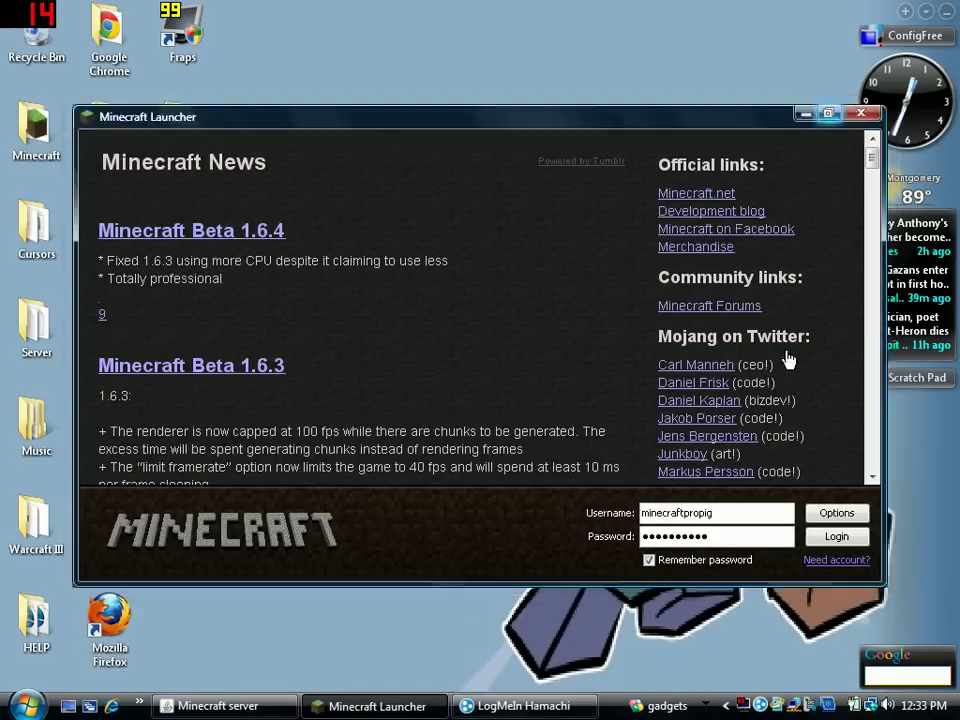
{"action": "left_click", "coordinate": [916, 648]}
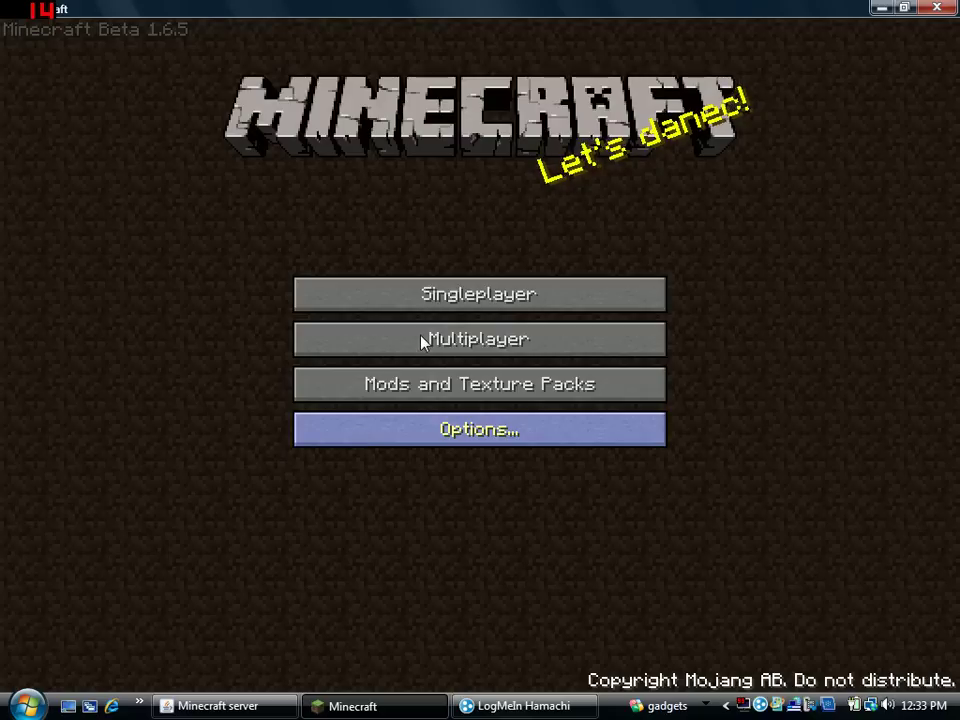
Connect to the multiplayer server and pause to the Game menu once spawned
{"action": "left_click", "coordinate": [424, 340]}
{"action": "left_click", "coordinate": [414, 404]}
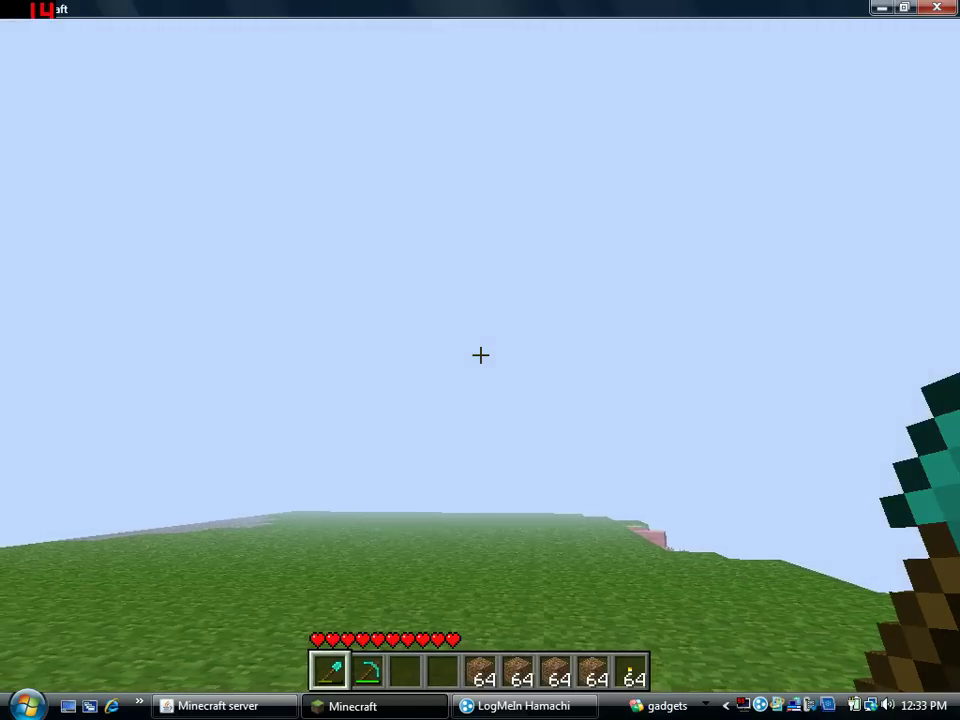
{"action": "mouse_move", "coordinate": [481, 360]}
{"action": "key", "text": "Escape"}
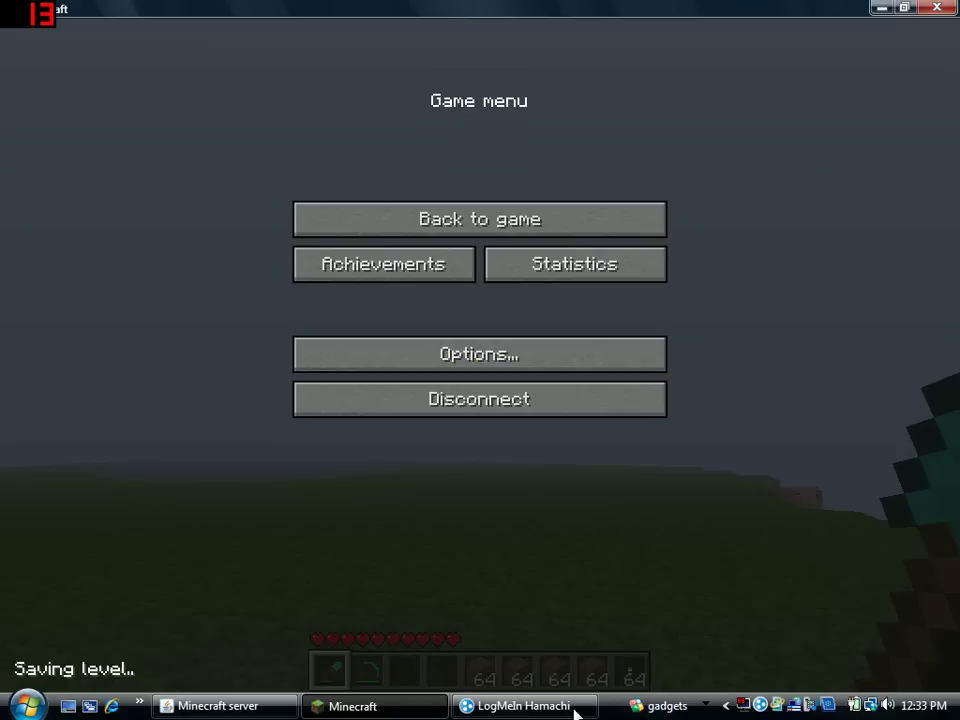
Submit the op command at the server console, then resume the game and open chat
{"action": "left_click", "coordinate": [279, 710]}
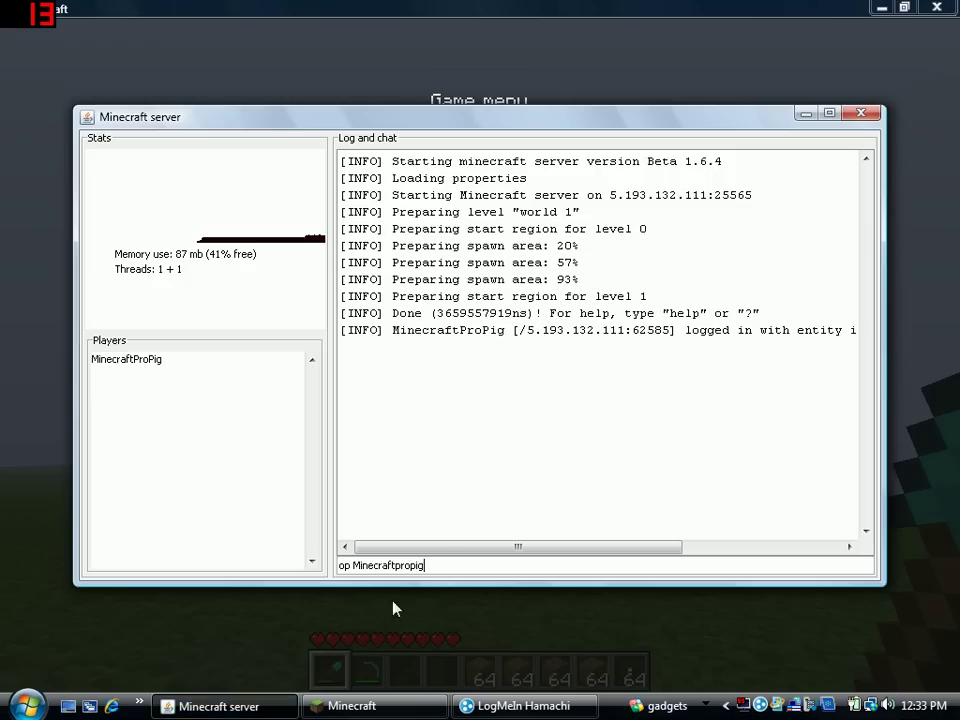
{"action": "key", "text": "Return"}
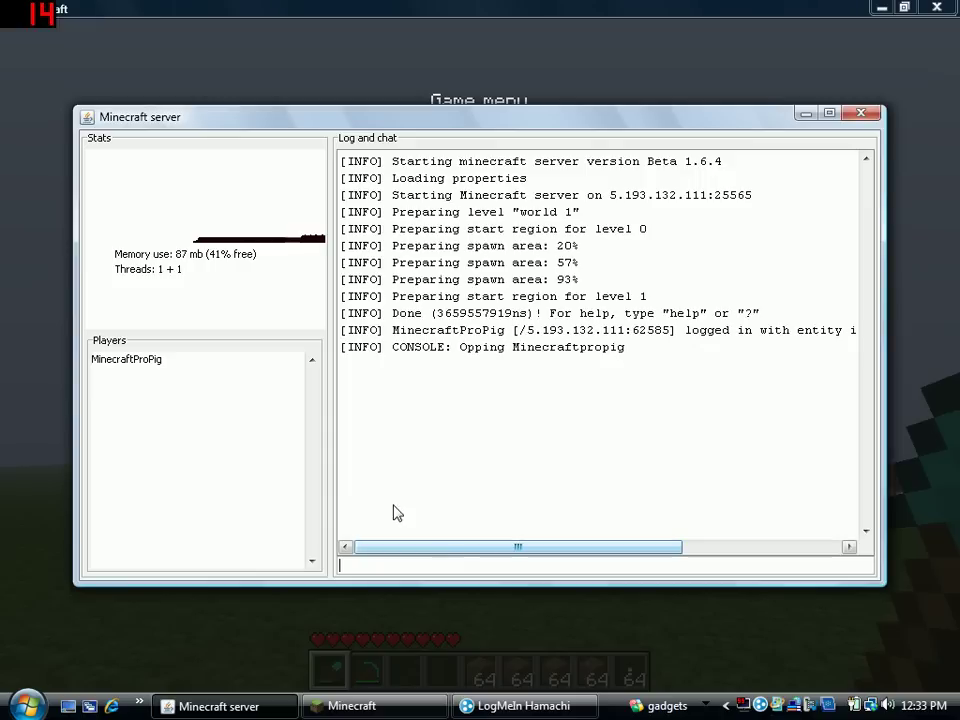
{"action": "left_click", "coordinate": [806, 114]}
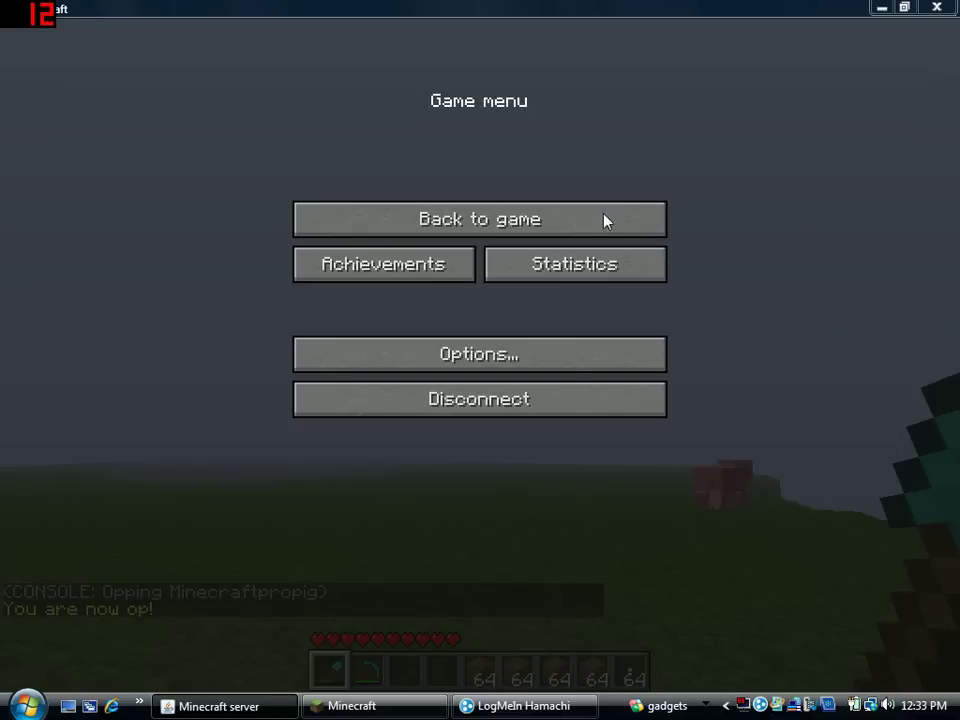
{"action": "left_click", "coordinate": [604, 216]}
{"action": "key", "text": "t"}
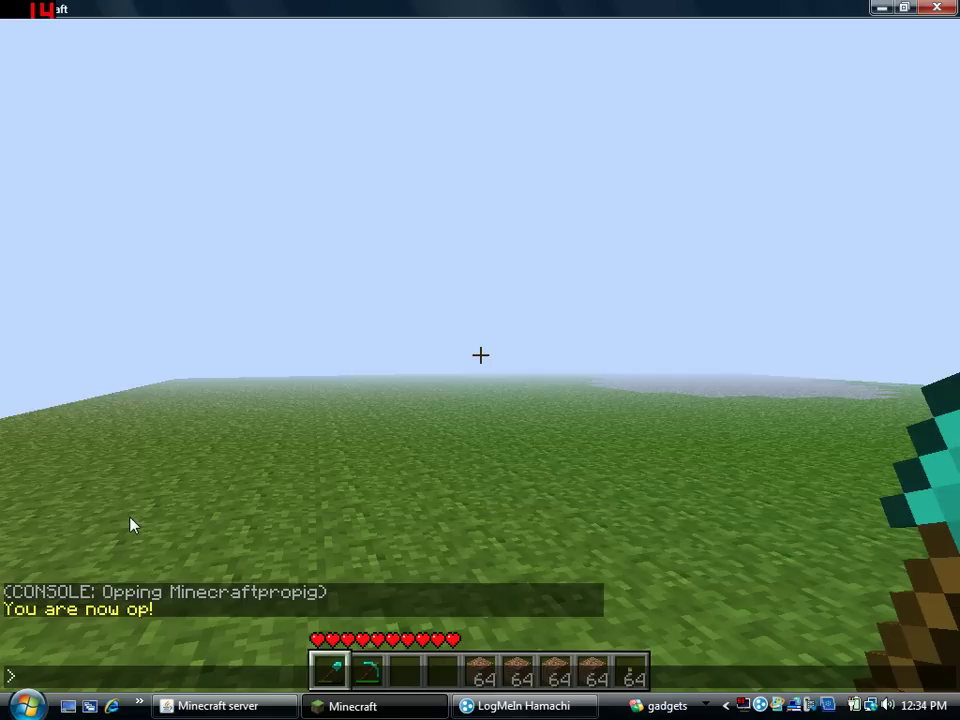
Grant yourself operator status with /op and your username, and list commands with /help
{"action": "type", "text": "/help"}
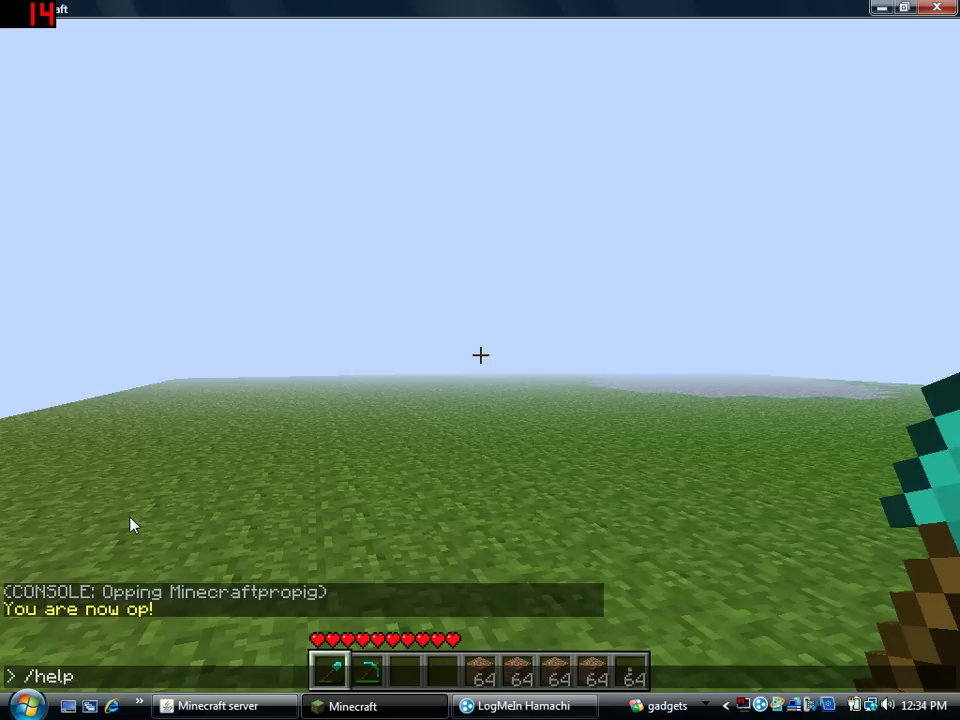
{"action": "key", "text": "Return"}
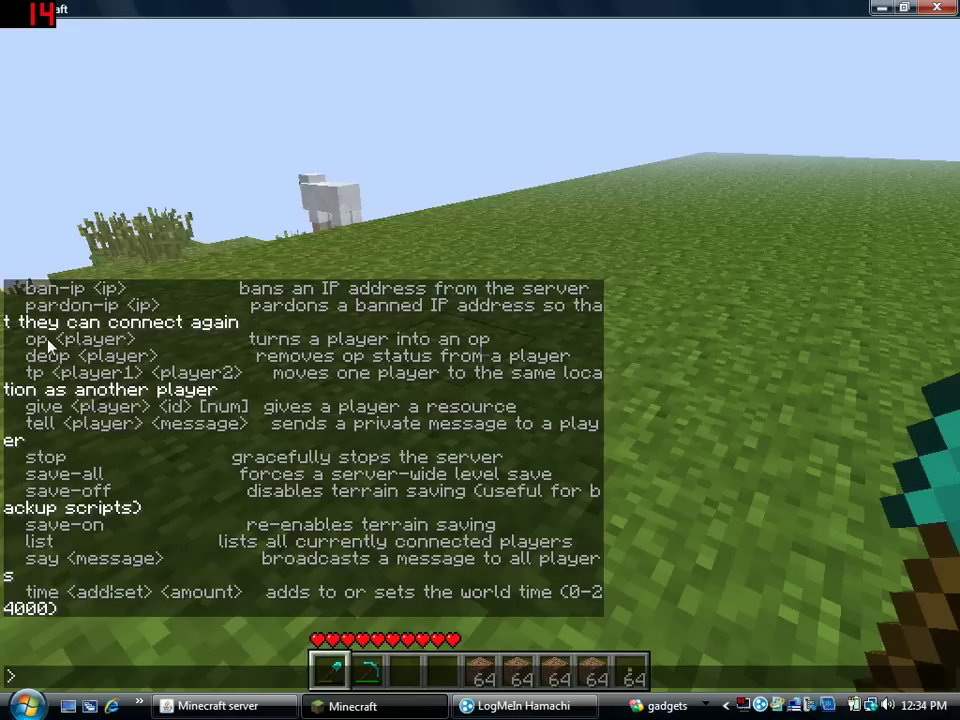
{"action": "type", "text": "/op"}
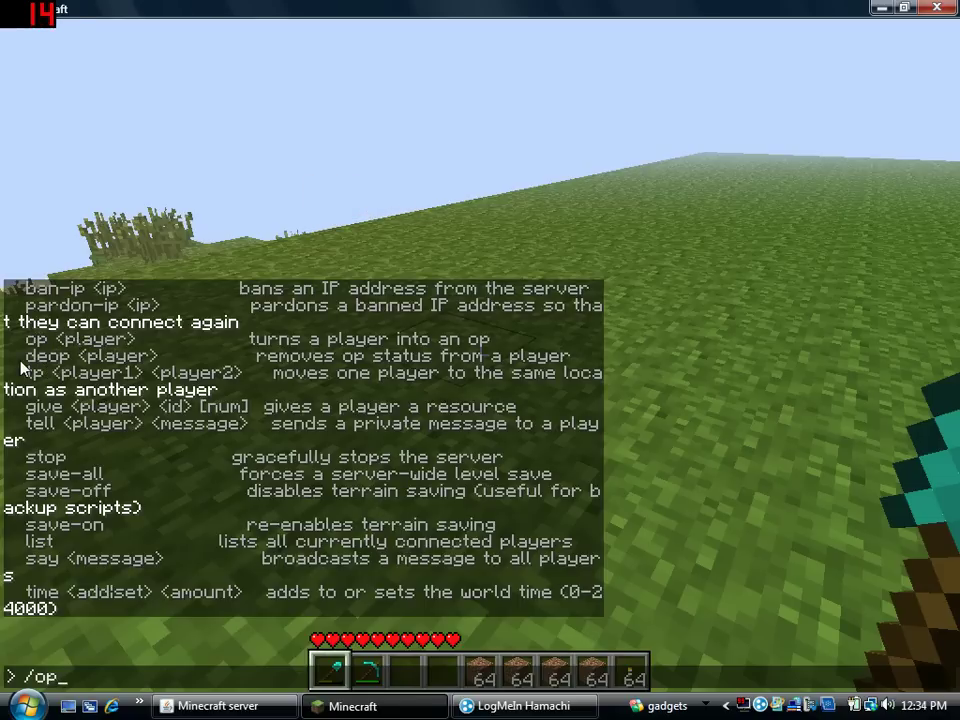
{"action": "type", "text": " Minecra"}
{"action": "type", "text": "ftpropig"}
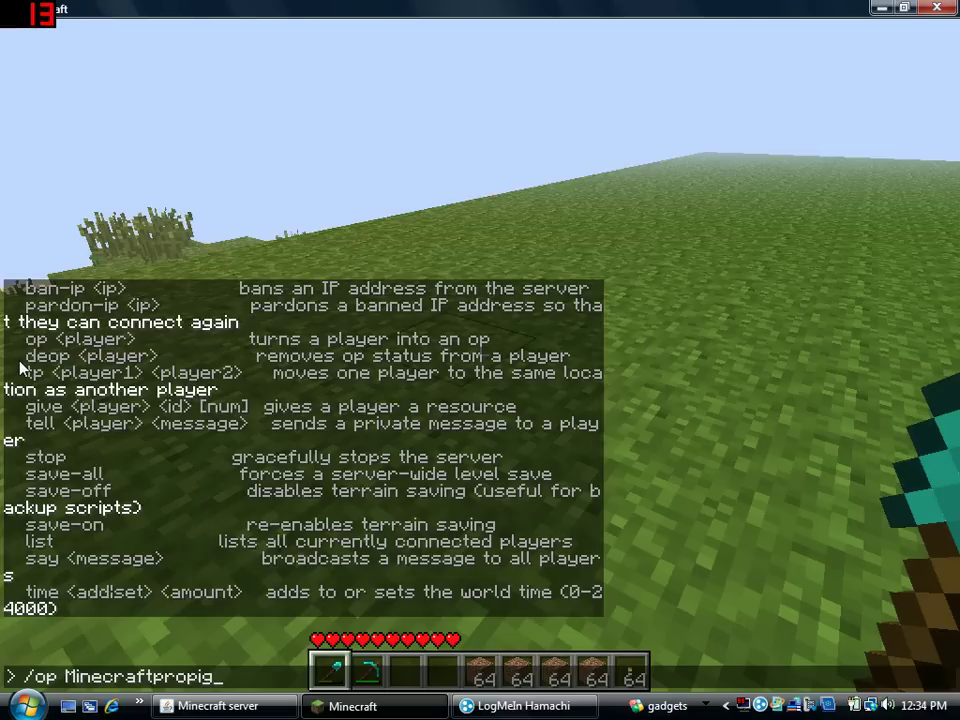
{"action": "key", "text": "Return"}
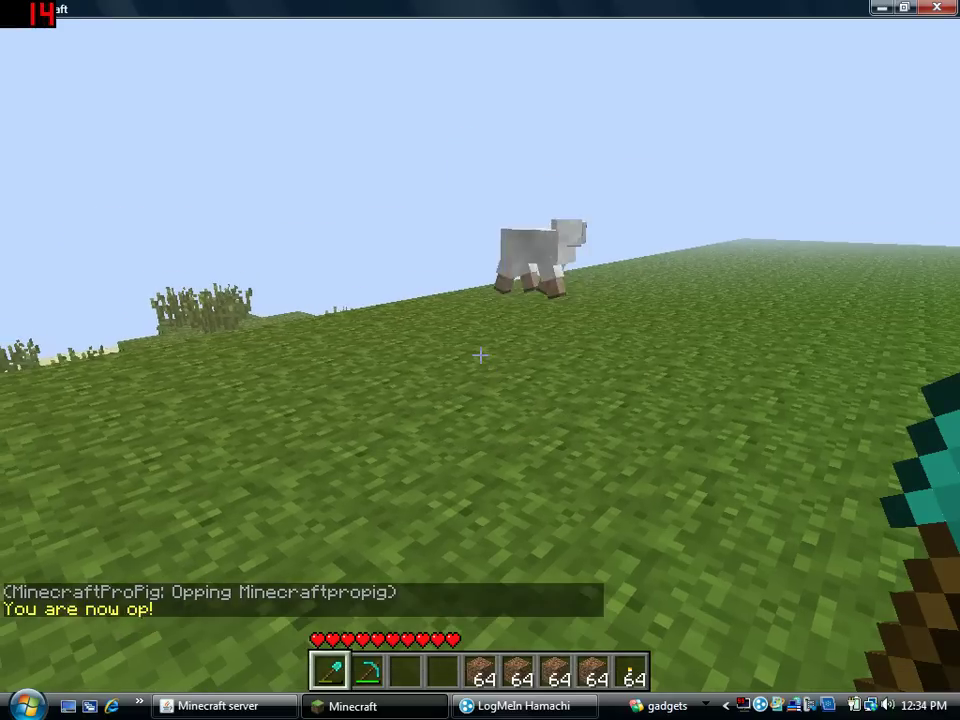
{"action": "type", "text": "/"}
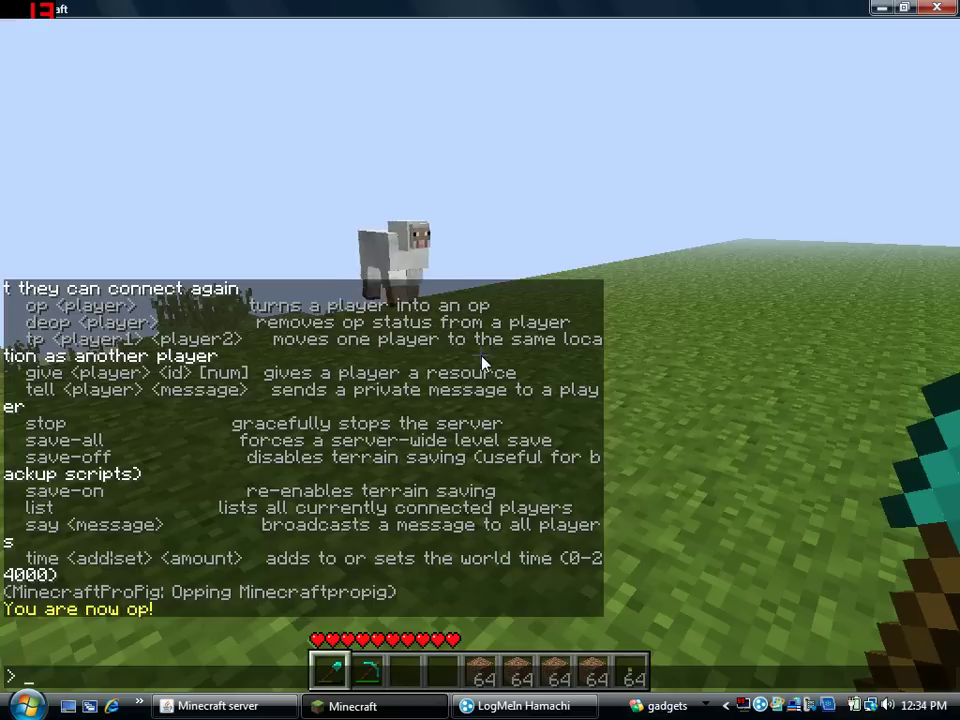
{"action": "type", "text": "help"}
{"action": "key", "text": "Return"}
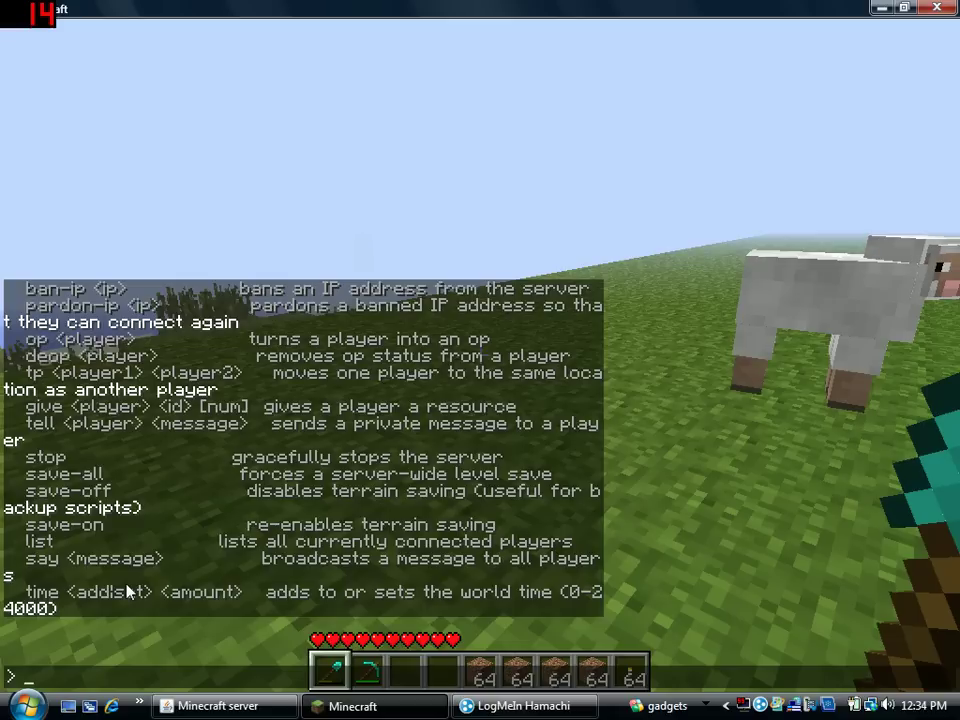
Set the world time to 0 with /time set 0
{"action": "type", "text": "t/toi"}
{"action": "key", "text": "BackSpace"}
{"action": "key", "text": "BackSpace"}
{"action": "key", "text": "BackSpace"}
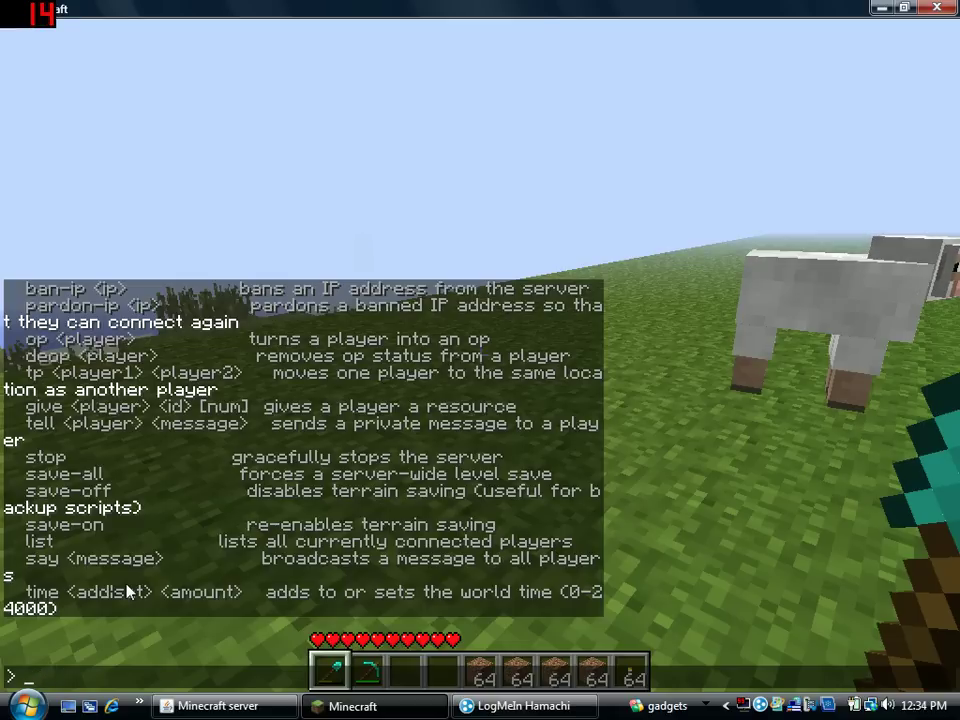
{"action": "type", "text": "/t"}
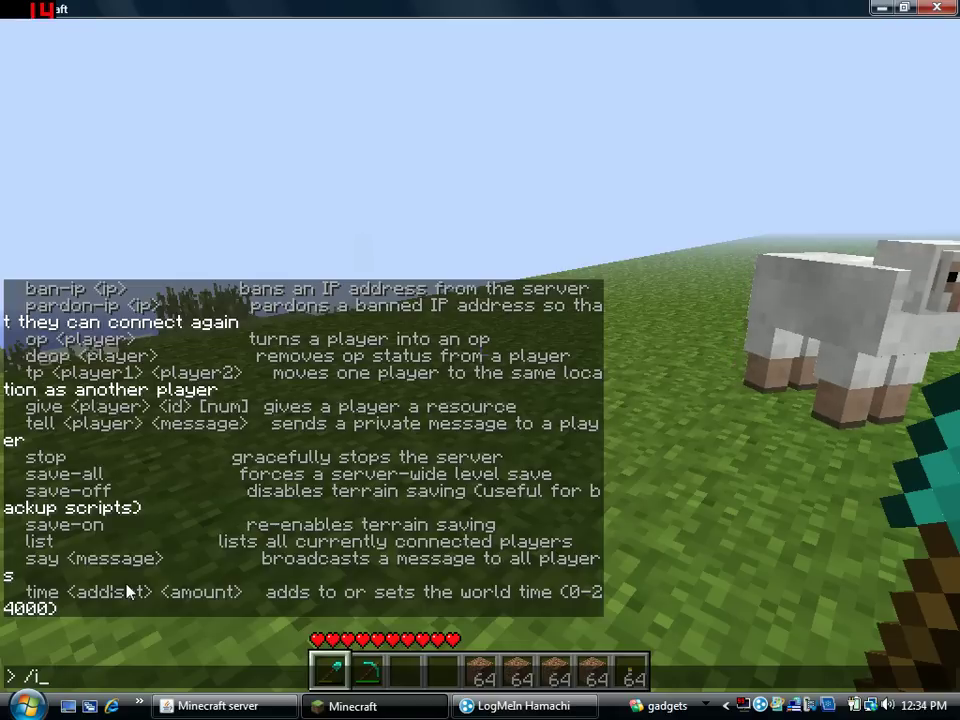
{"action": "type", "text": "ime swe"}
{"action": "key", "text": "BackSpace"}
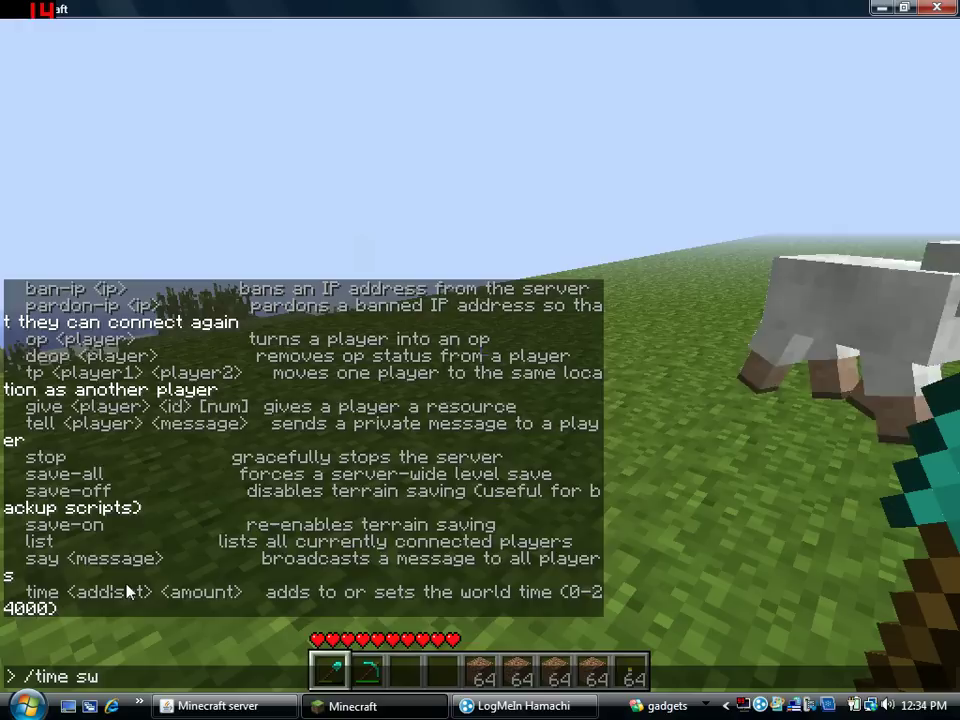
{"action": "key", "text": "BackSpace"}
{"action": "type", "text": "et 0"}
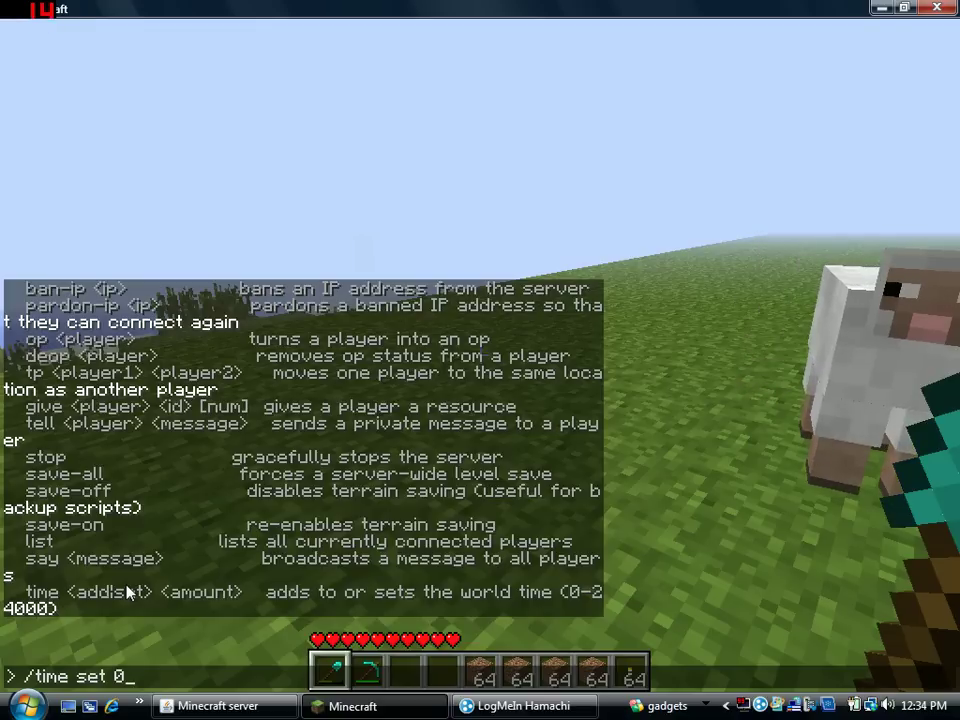
{"action": "key", "text": "Return"}
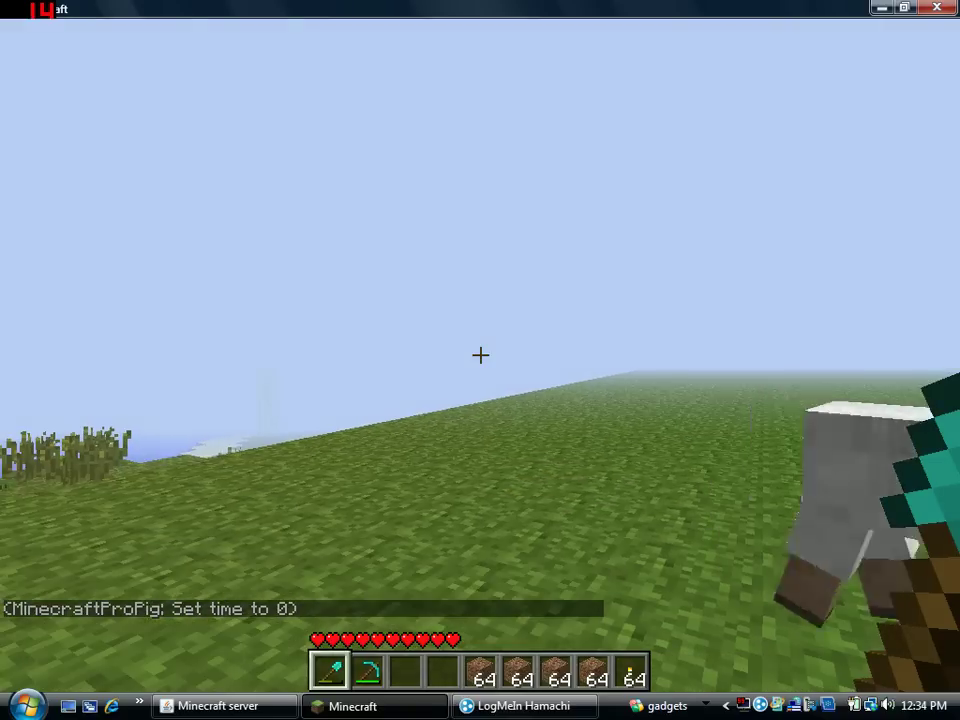
Make it night by setting the world time to 500000
{"action": "type", "text": "t"}
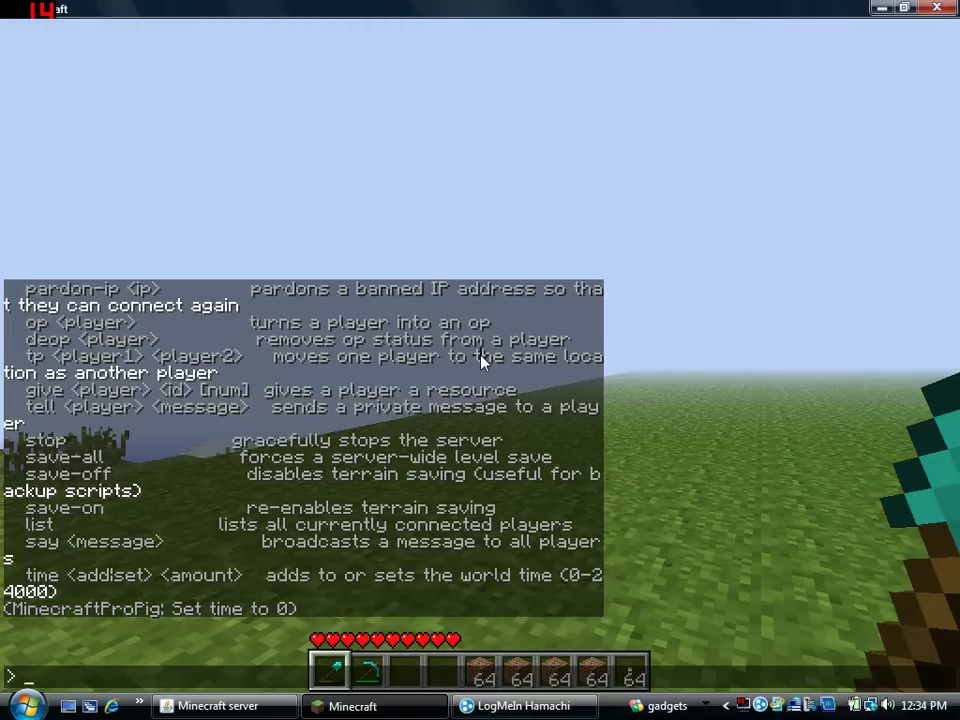
{"action": "type", "text": "/time set"}
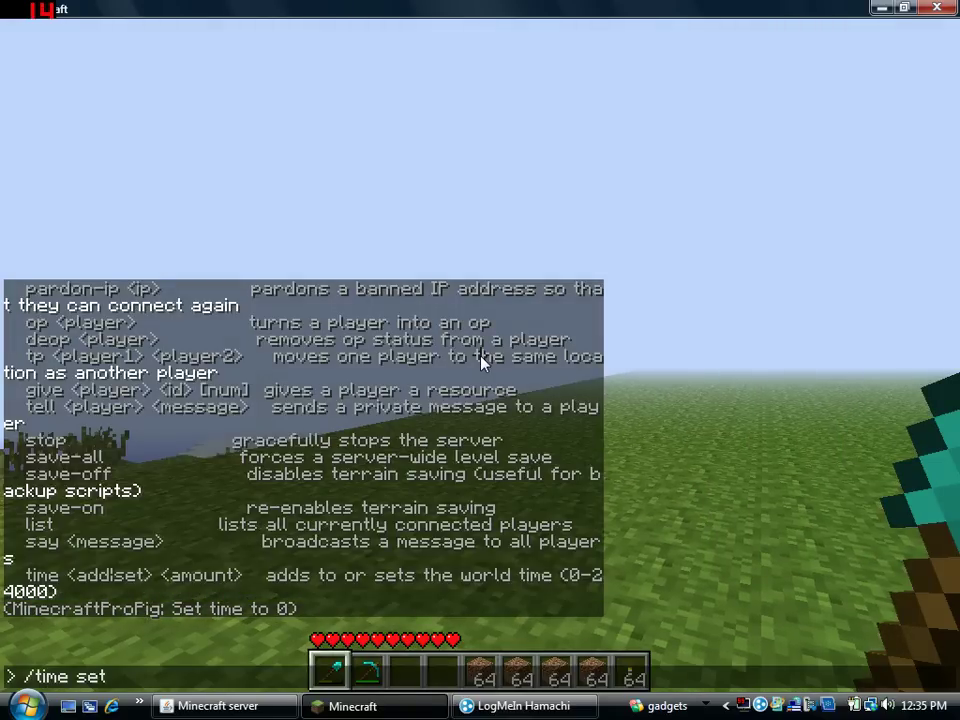
{"action": "type", "text": " 0"}
{"action": "key", "text": "BackSpace"}
{"action": "type", "text": "500000"}
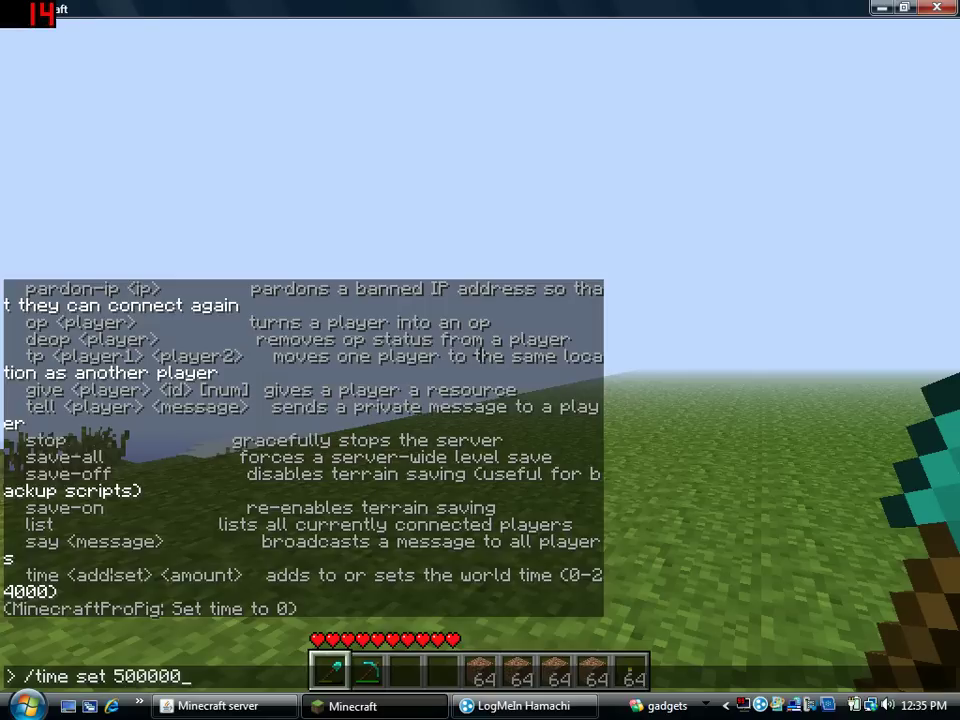
{"action": "key", "text": "Return"}
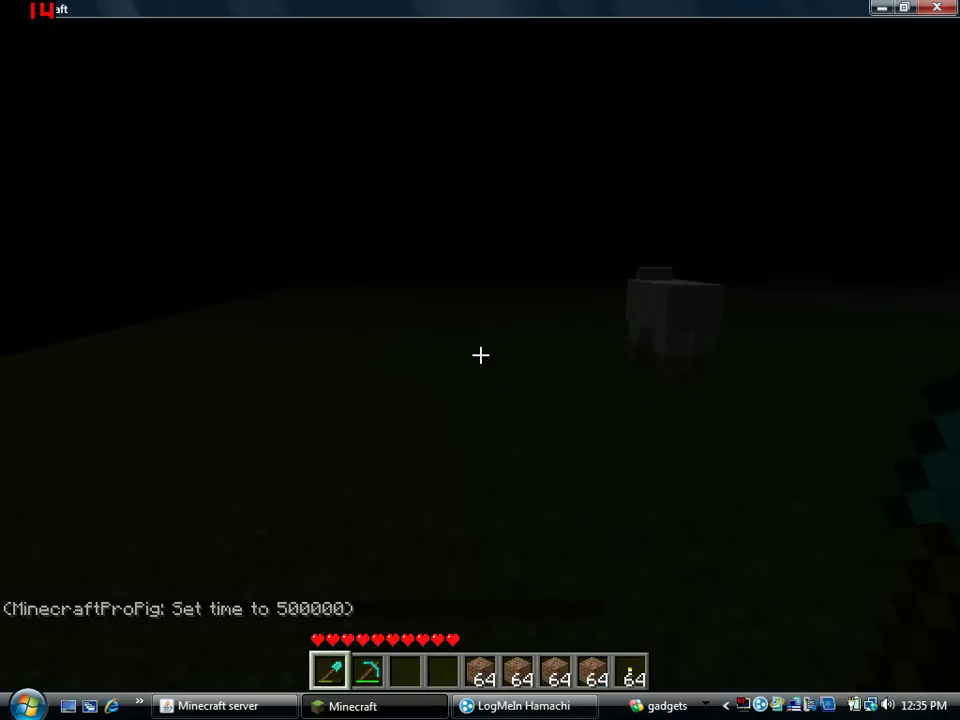
Restore daylight with /time set 0
{"action": "type", "text": "t/tiem s"}
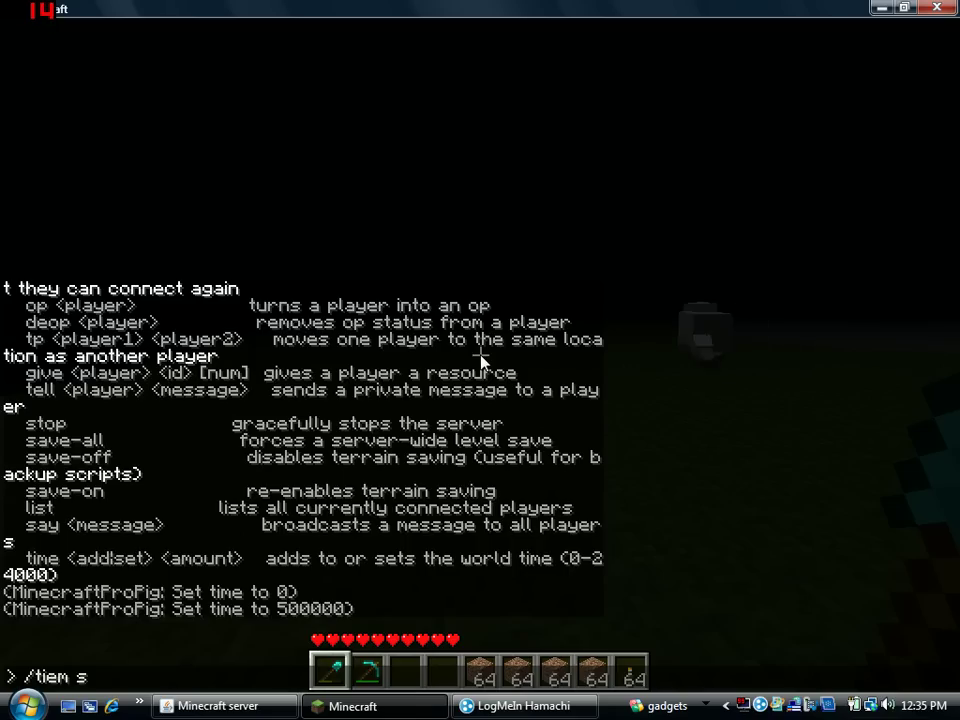
{"action": "type", "text": "e"}
{"action": "key", "text": "BackSpace"}
{"action": "key", "text": "BackSpace"}
{"action": "key", "text": "BackSpace"}
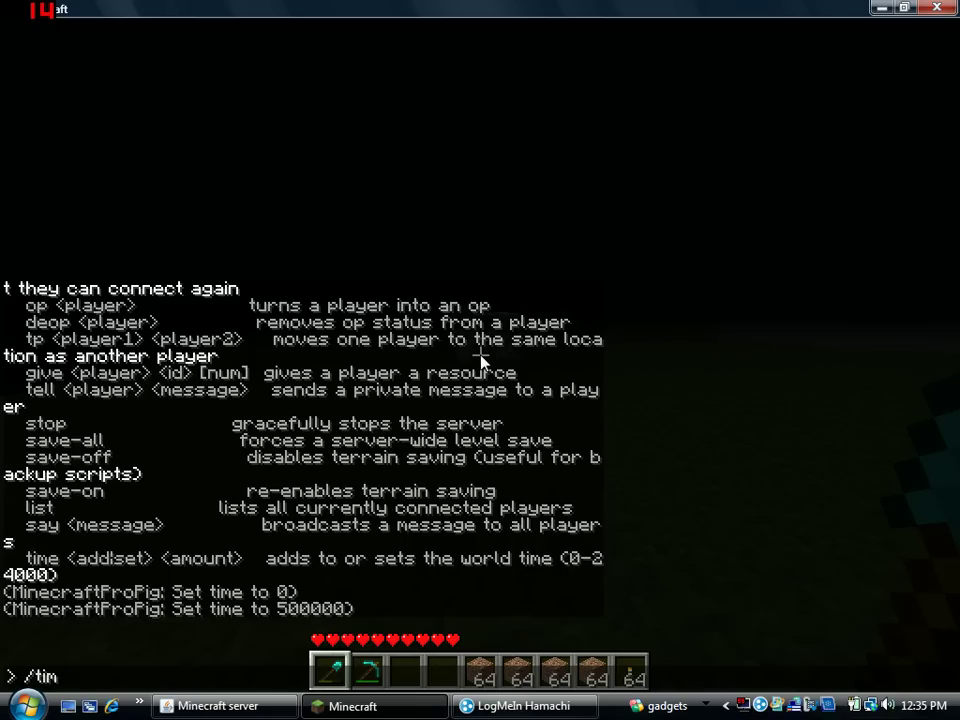
{"action": "type", "text": "et 0"}
{"action": "key", "text": "Return"}
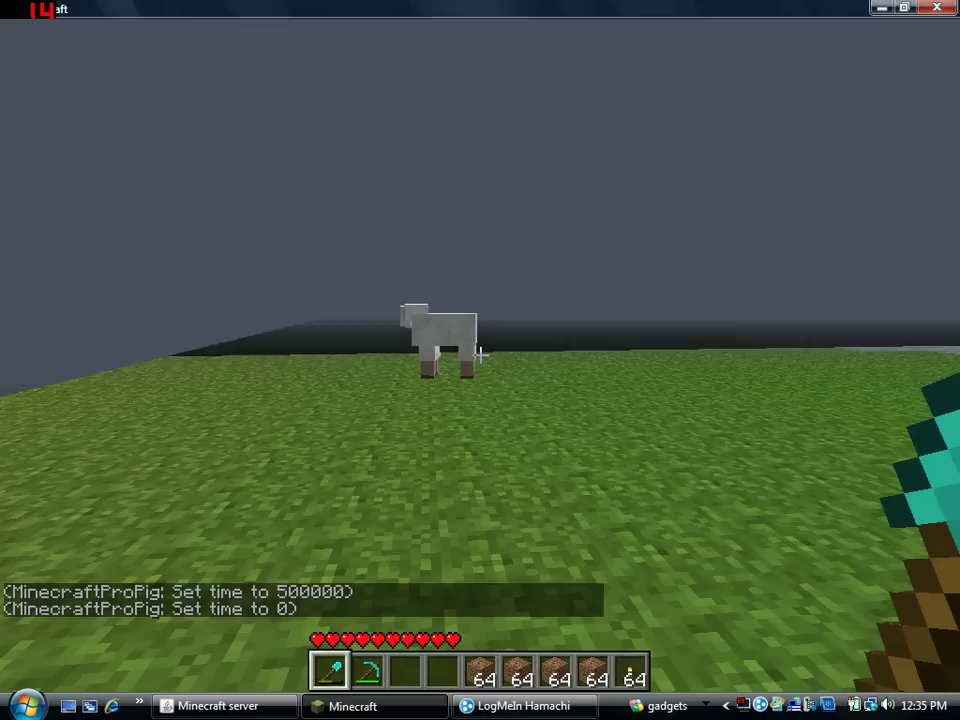
Give yourself 64 diamond pickaxes (item 278) via /give and view them in the inventory
{"action": "key", "text": "t"}
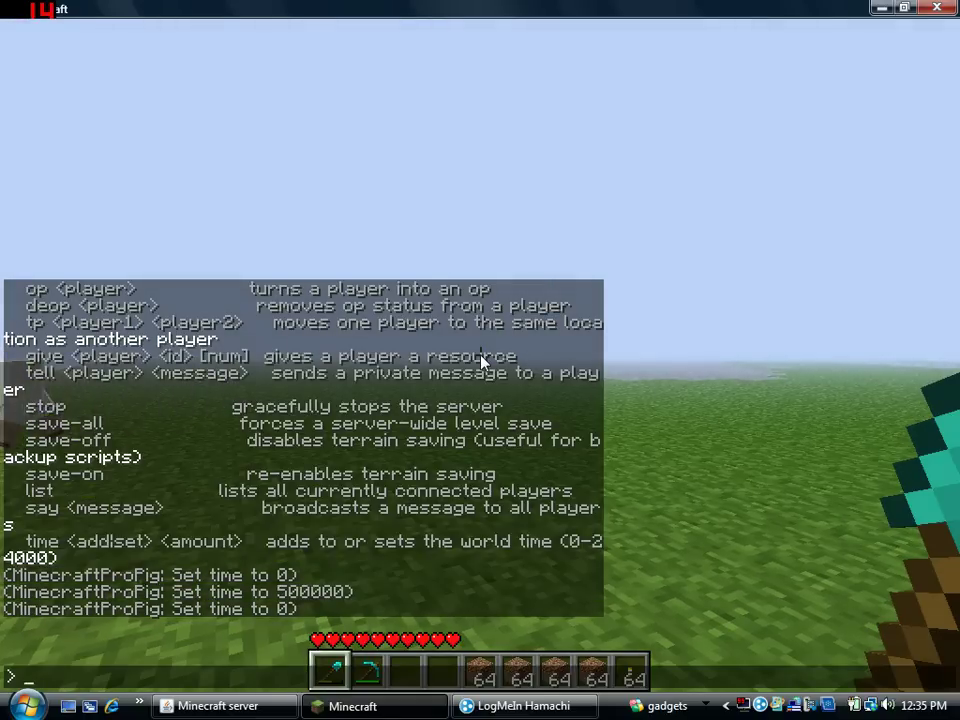
{"action": "type", "text": "/give jon"}
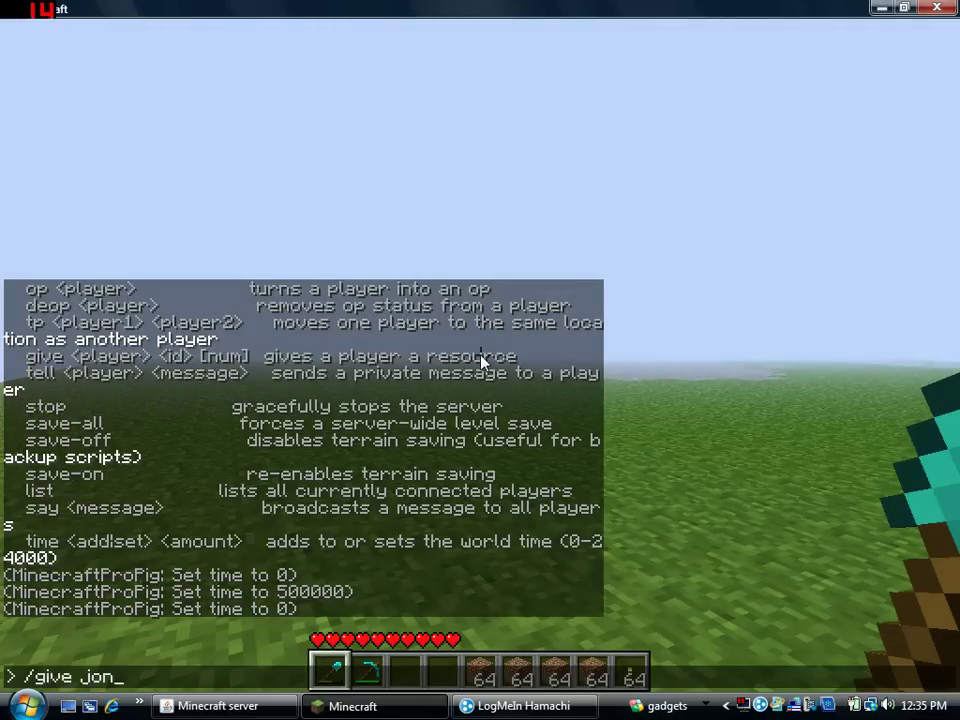
{"action": "key", "text": "BackSpace"}
{"action": "key", "text": "BackSpace"}
{"action": "key", "text": "BackSpace"}
{"action": "type", "text": "Minecraf"}
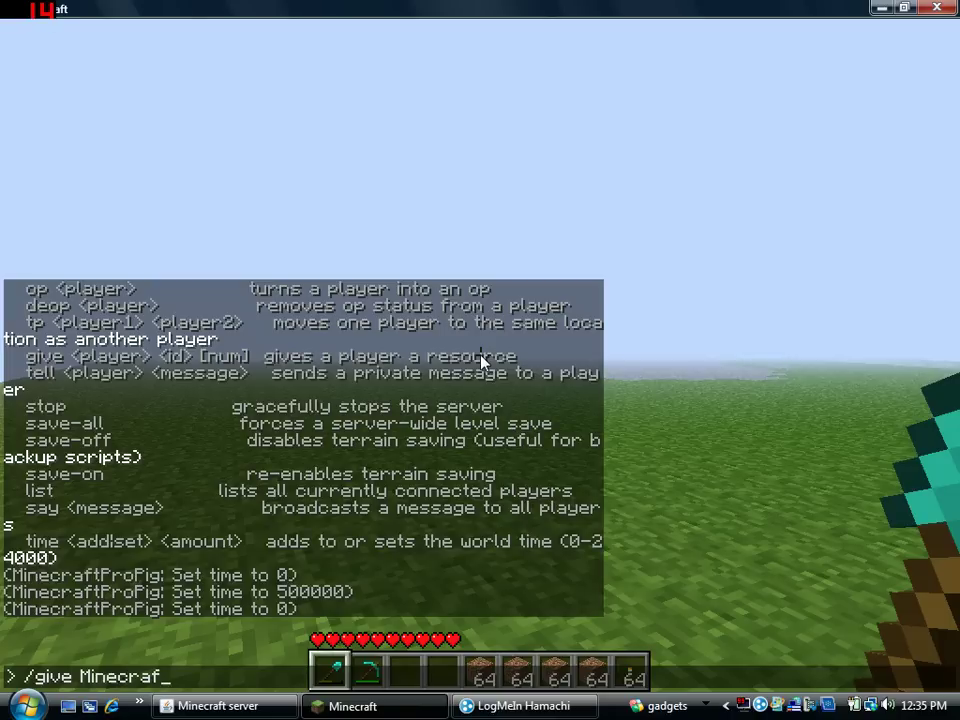
{"action": "type", "text": "t"}
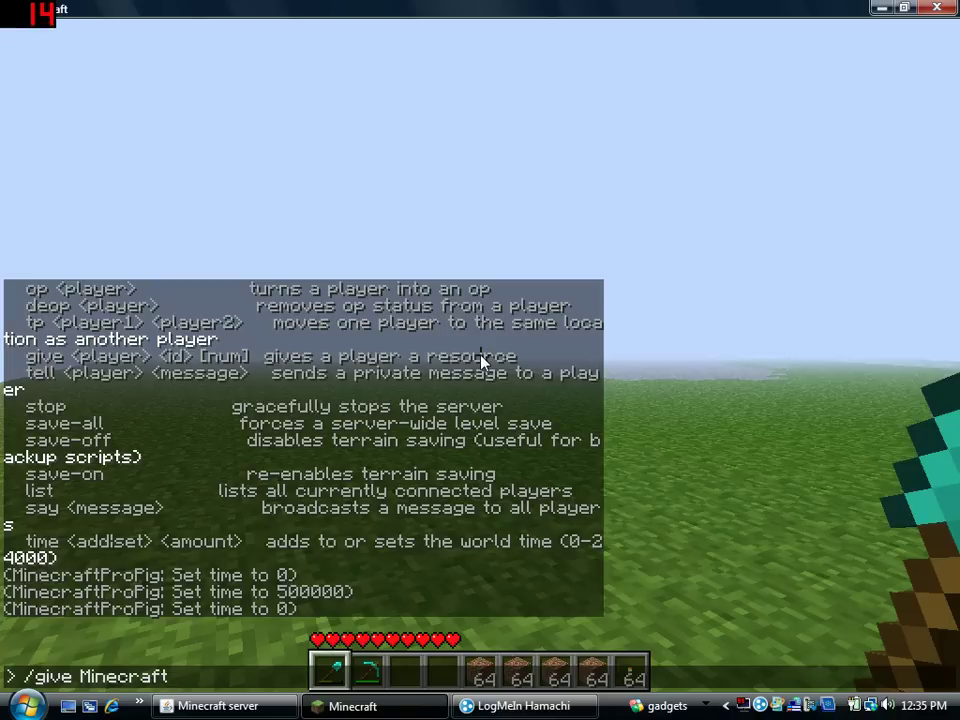
{"action": "type", "text": "propig"}
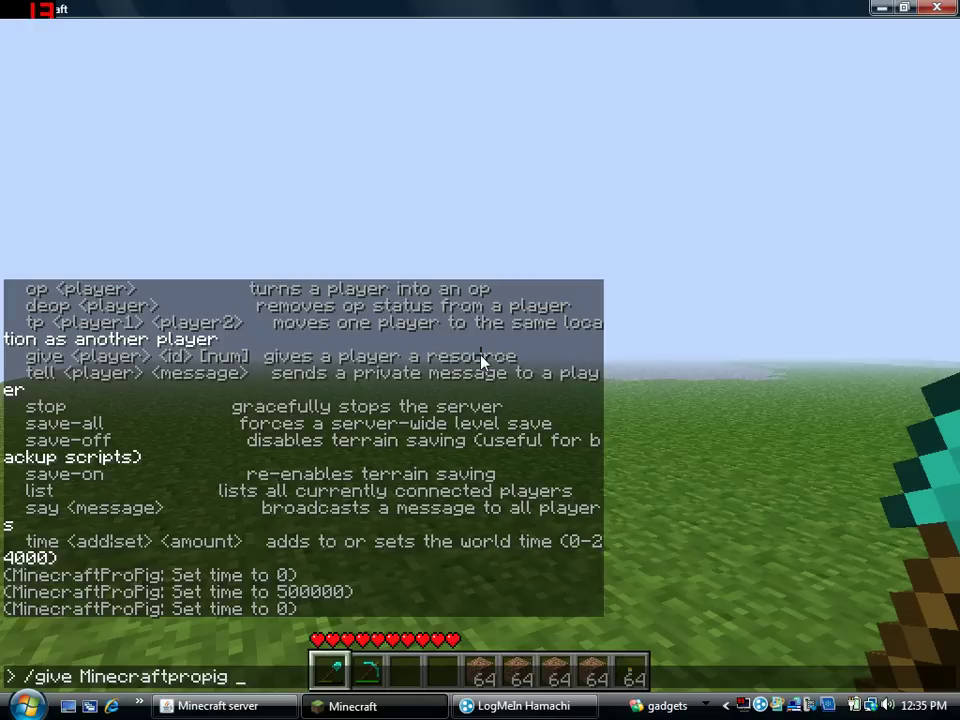
{"action": "type", "text": " 278 64"}
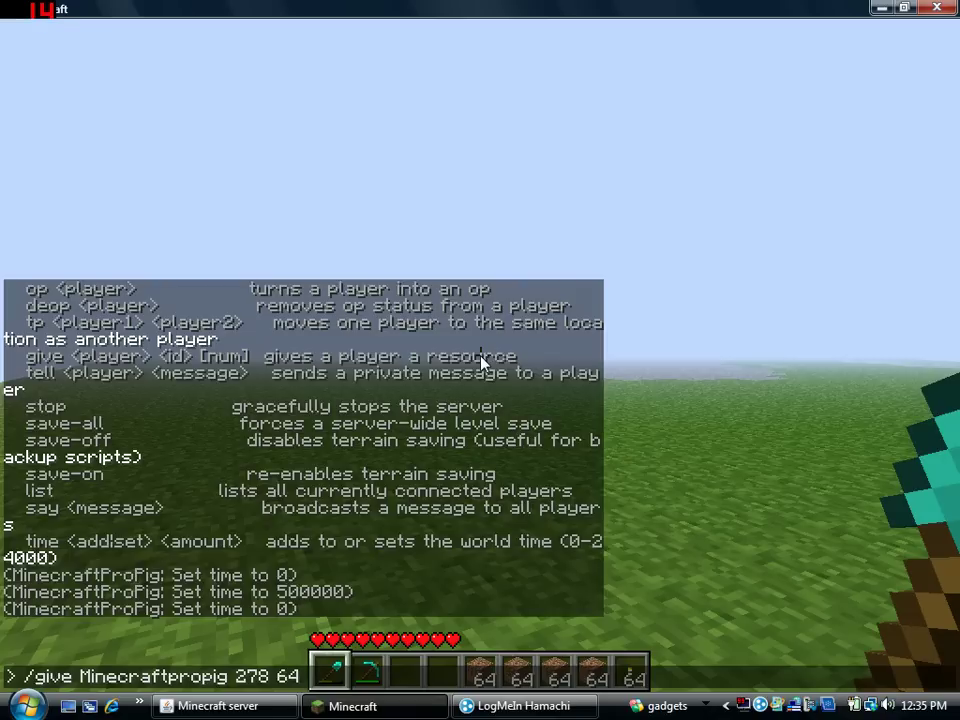
{"action": "key", "text": "Return"}
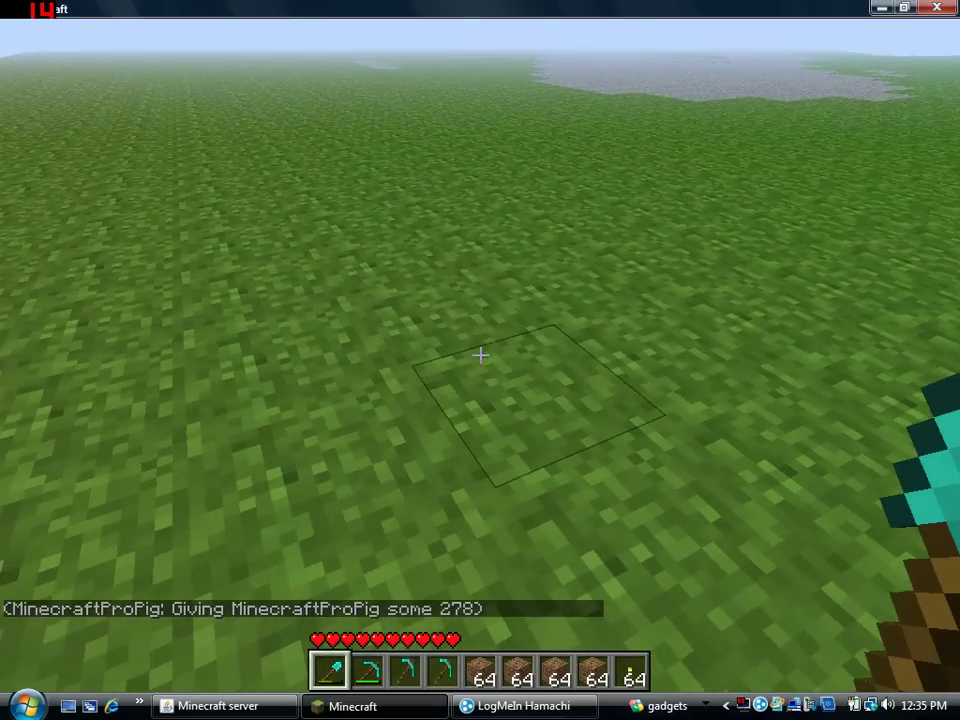
{"action": "key", "text": "e"}
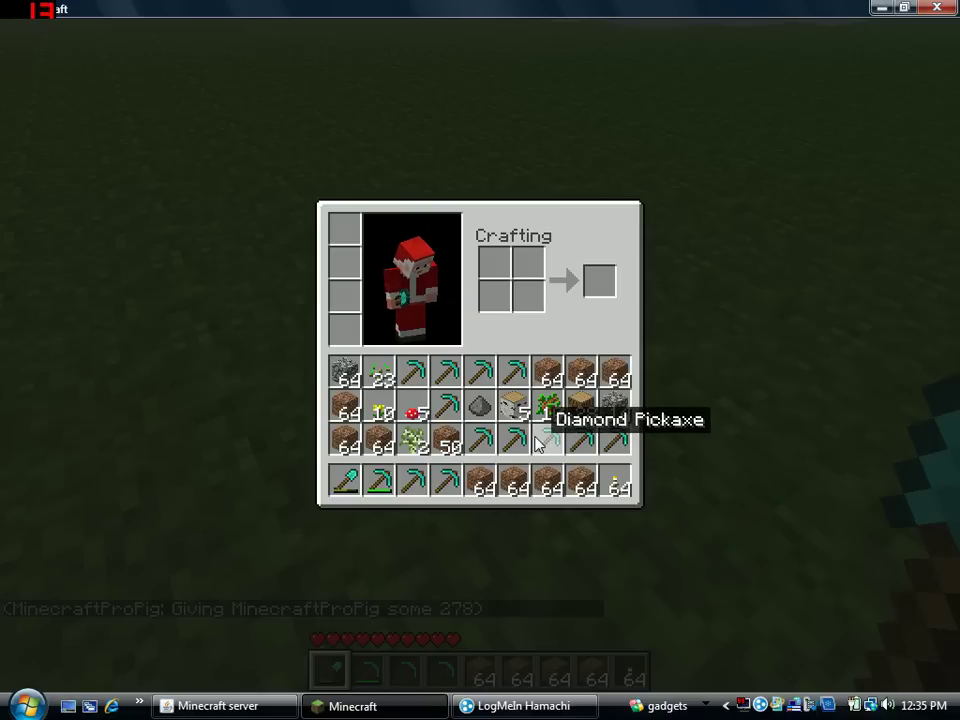
Drop a diamond pickaxe onto the grass, walk toward it, and pause to the Game menu
{"action": "left_click", "coordinate": [537, 444]}
{"action": "key", "text": "e"}
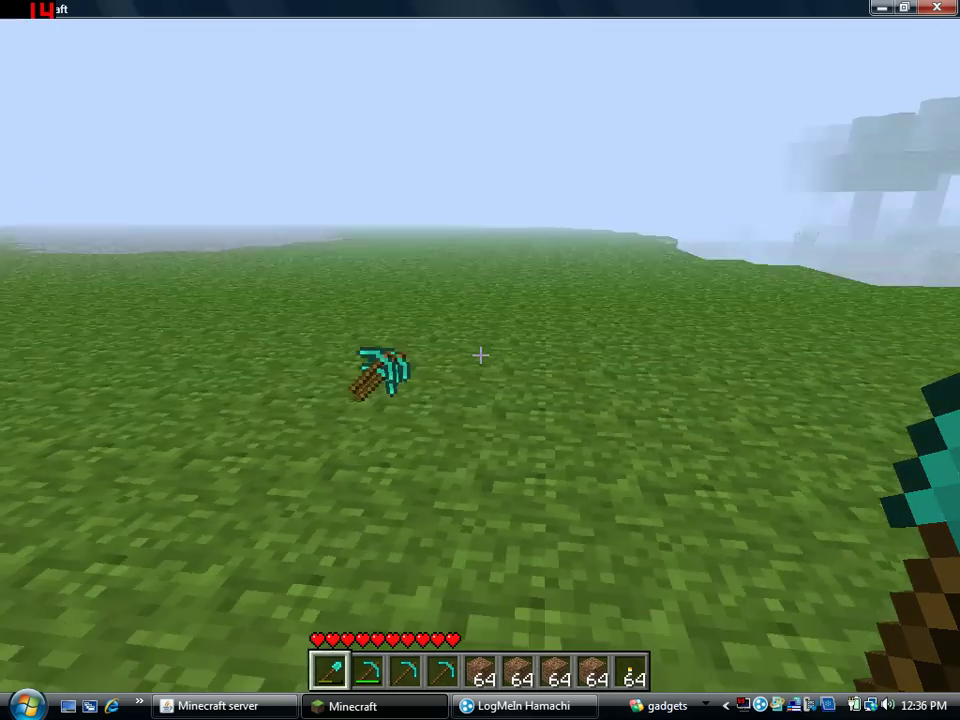
{"action": "key", "text": "w"}
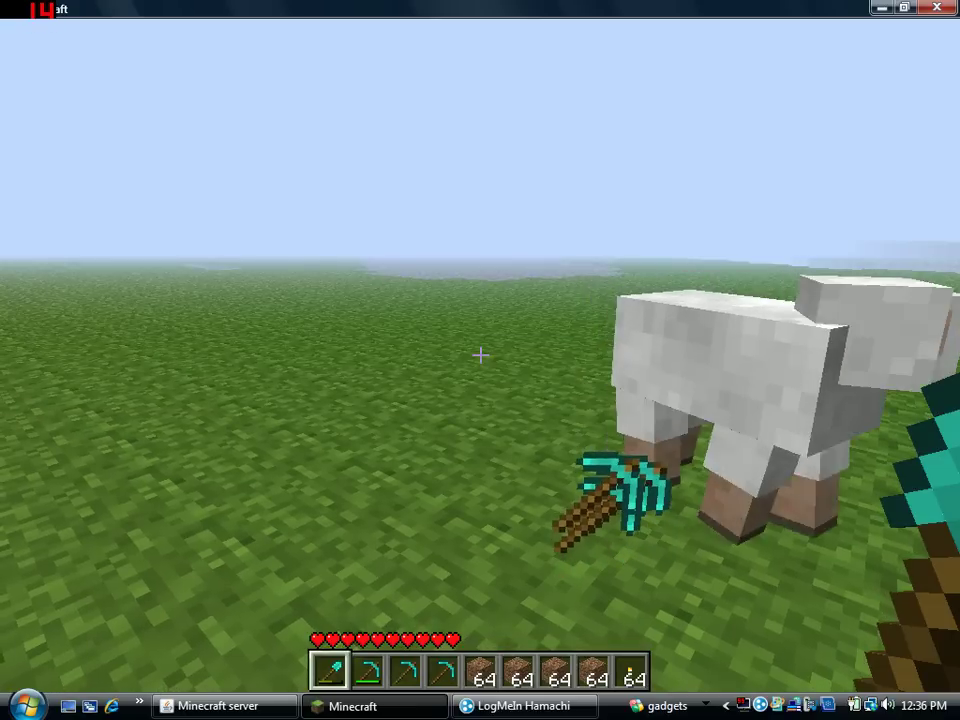
{"action": "key", "text": "Escape"}
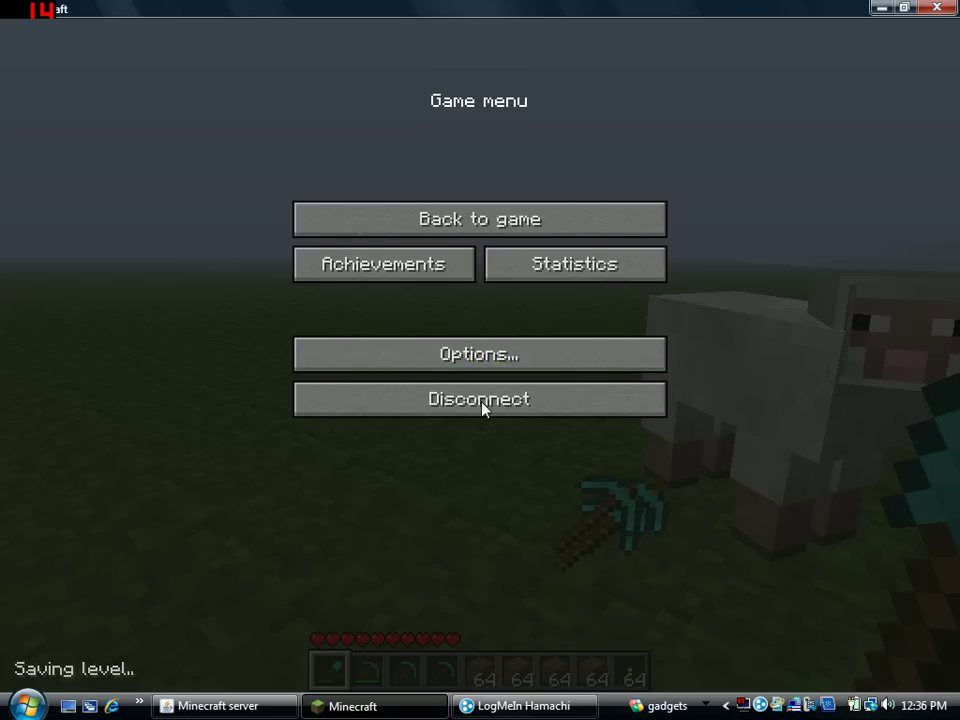